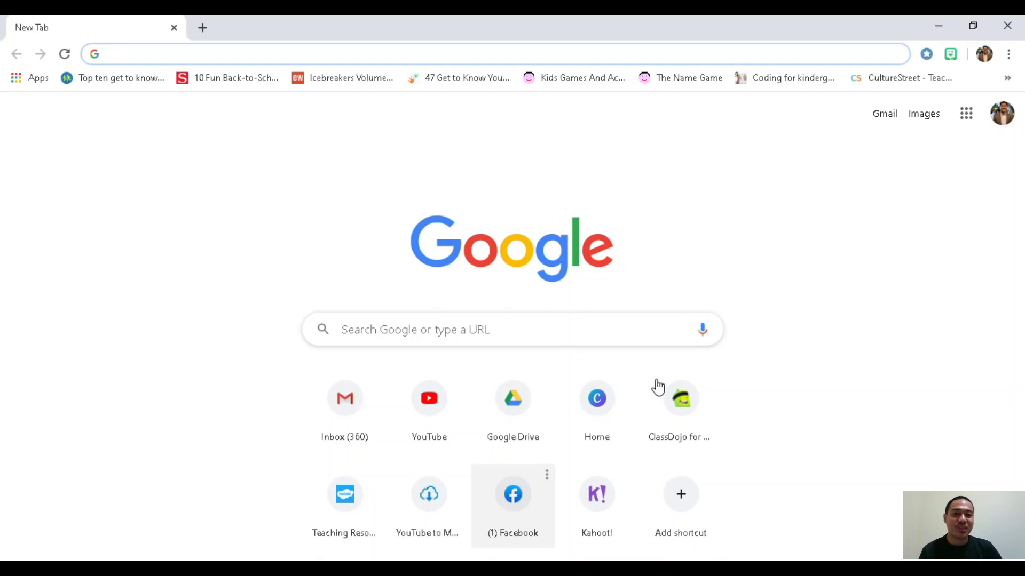
Step: Start a new blank 'Untitled presentation' in Google Slides from the Google apps launcher
{"action": "left_click", "coordinate": [969, 115]}
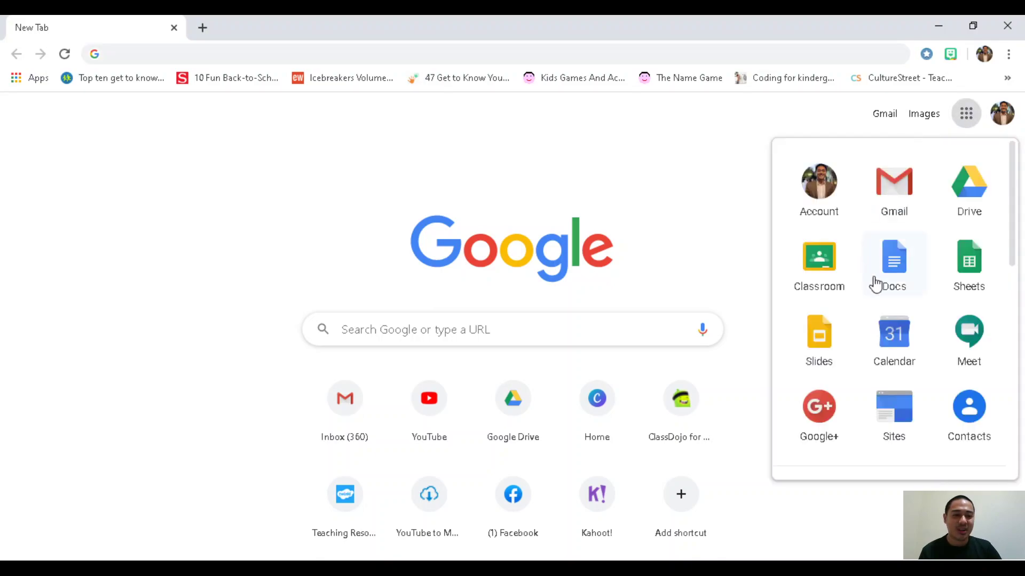
{"action": "left_click", "coordinate": [820, 346]}
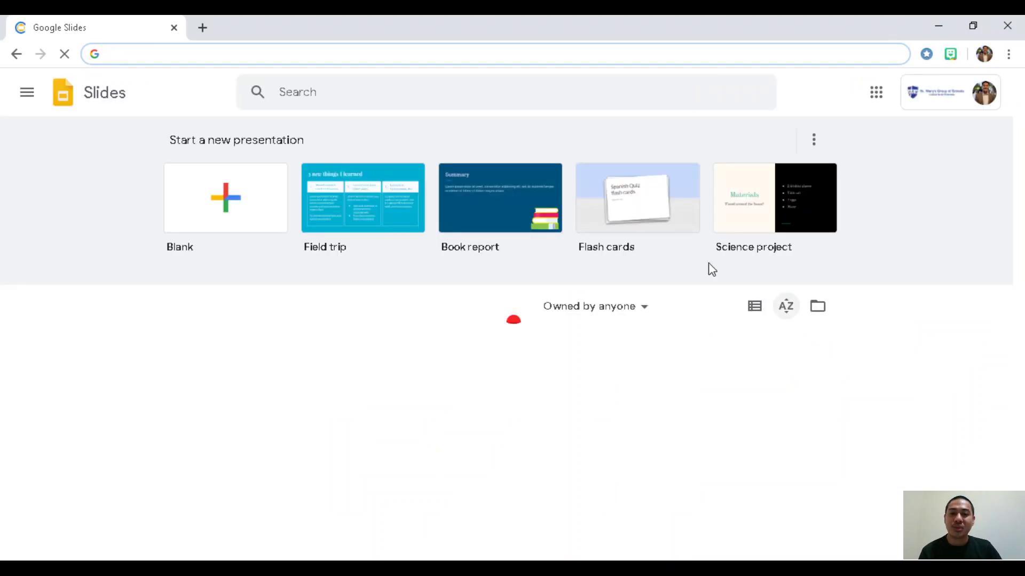
{"action": "left_click", "coordinate": [209, 210]}
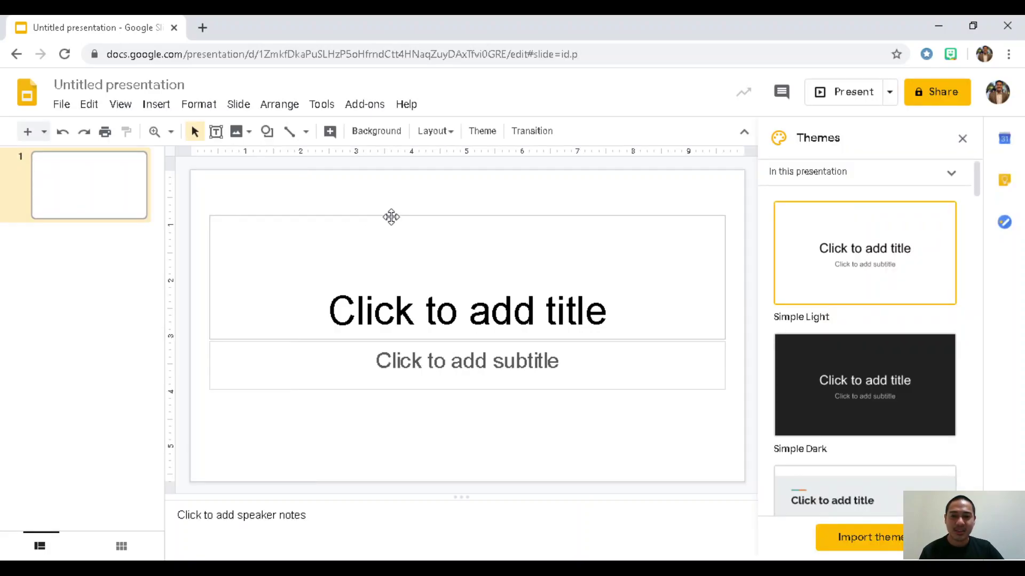
Step: Delete the title and subtitle placeholders and close the Themes panel
{"action": "left_click", "coordinate": [391, 217]}
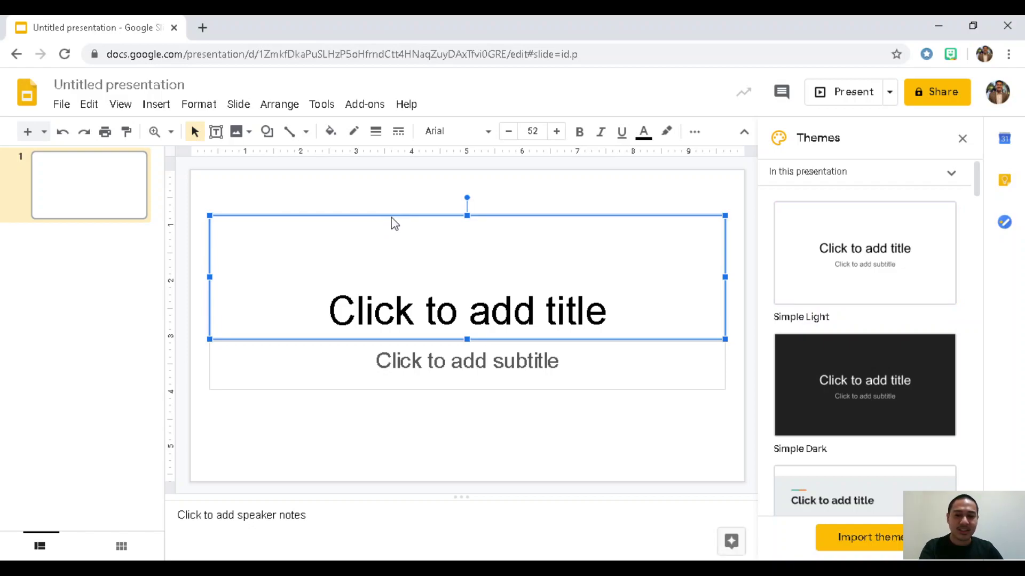
{"action": "key", "text": "Delete"}
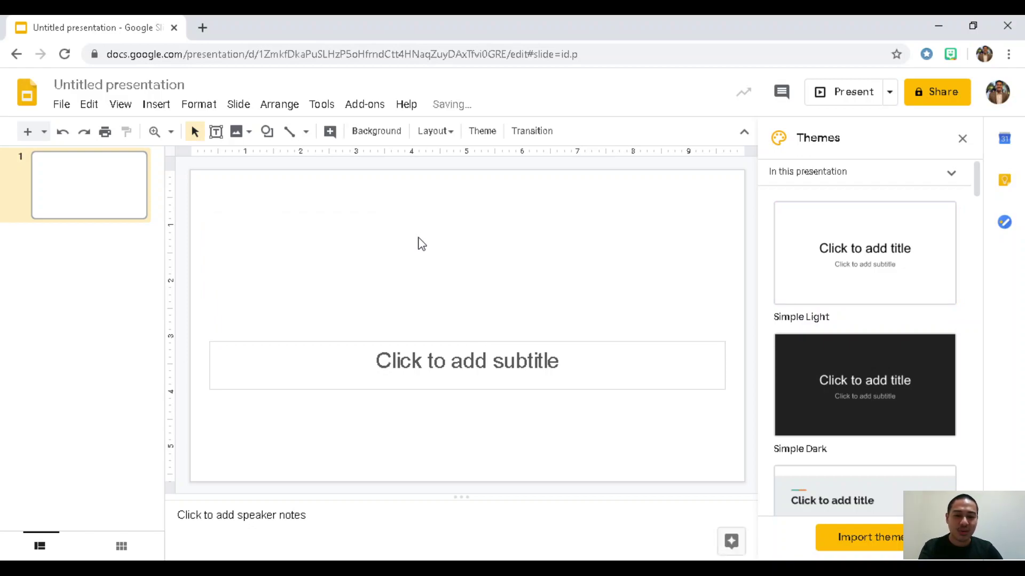
{"action": "left_click", "coordinate": [402, 342]}
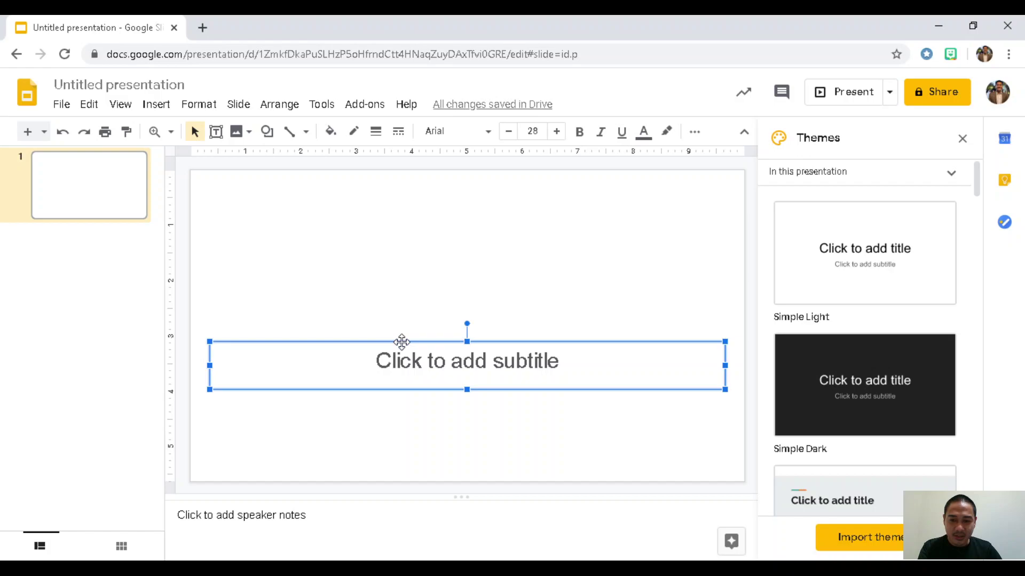
{"action": "key", "text": "Delete"}
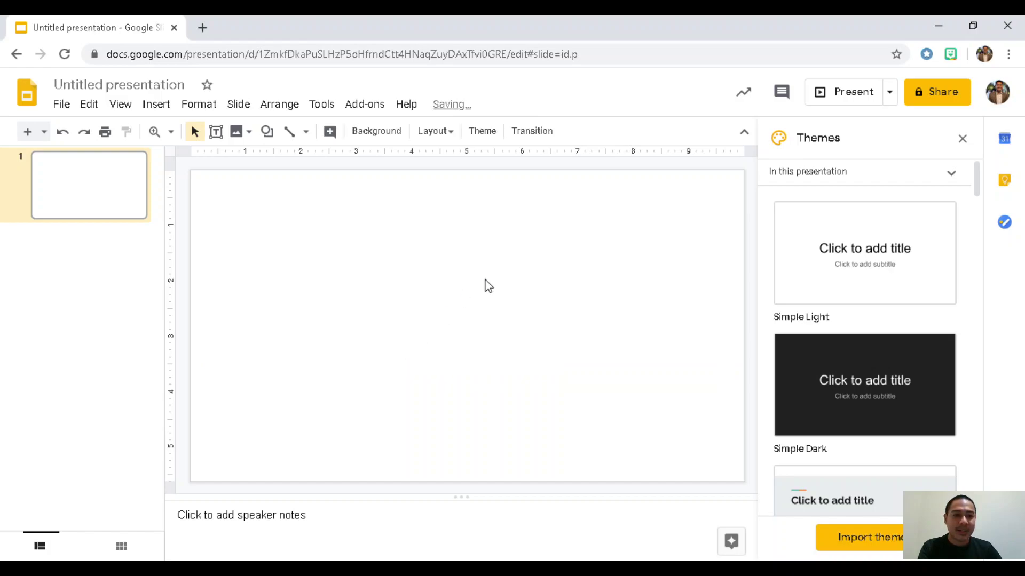
{"action": "left_click", "coordinate": [962, 140]}
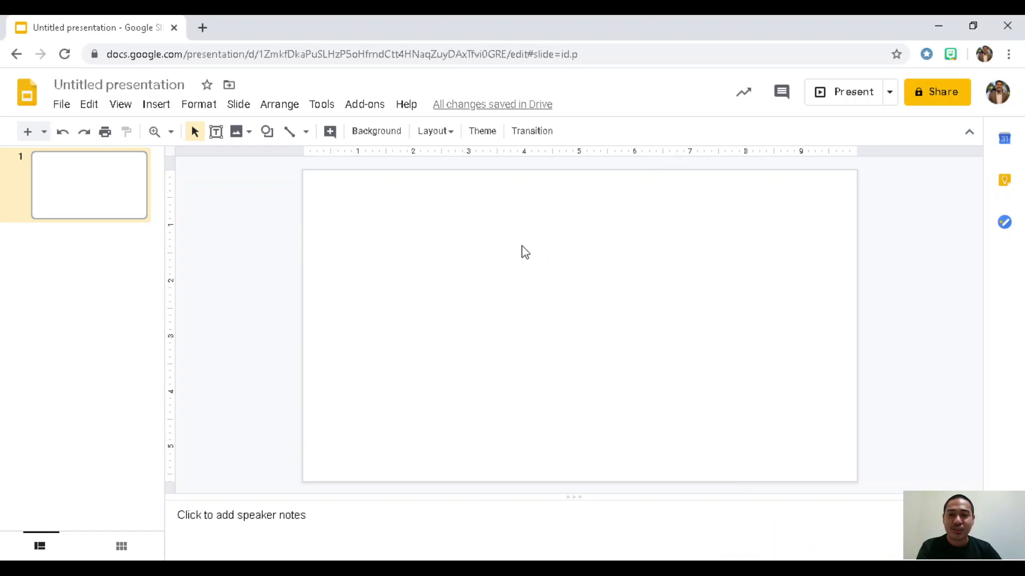
Step: Search Google Images for a 'wall and floor background' slide background picture
{"action": "left_click", "coordinate": [369, 133]}
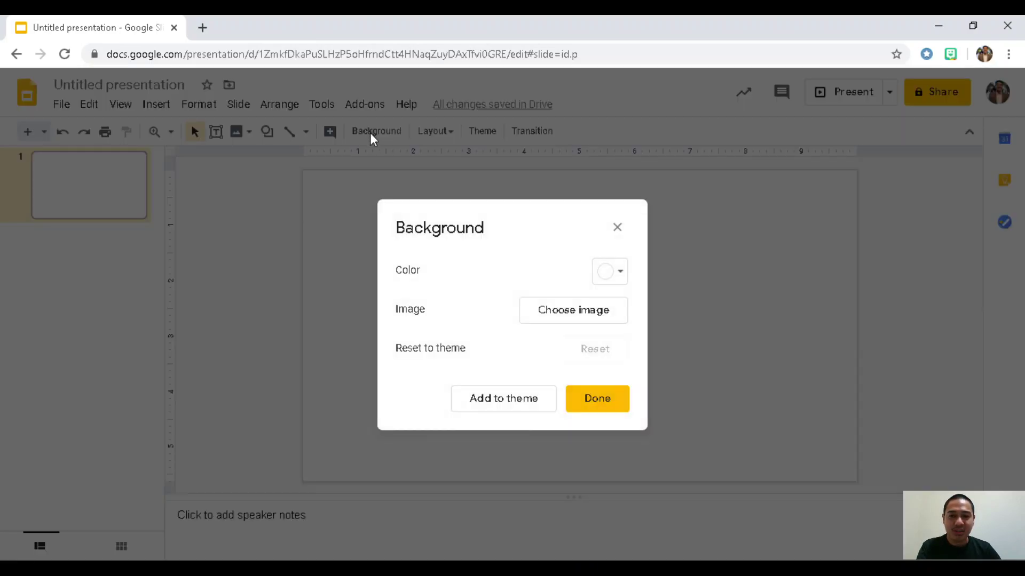
{"action": "left_click", "coordinate": [550, 318]}
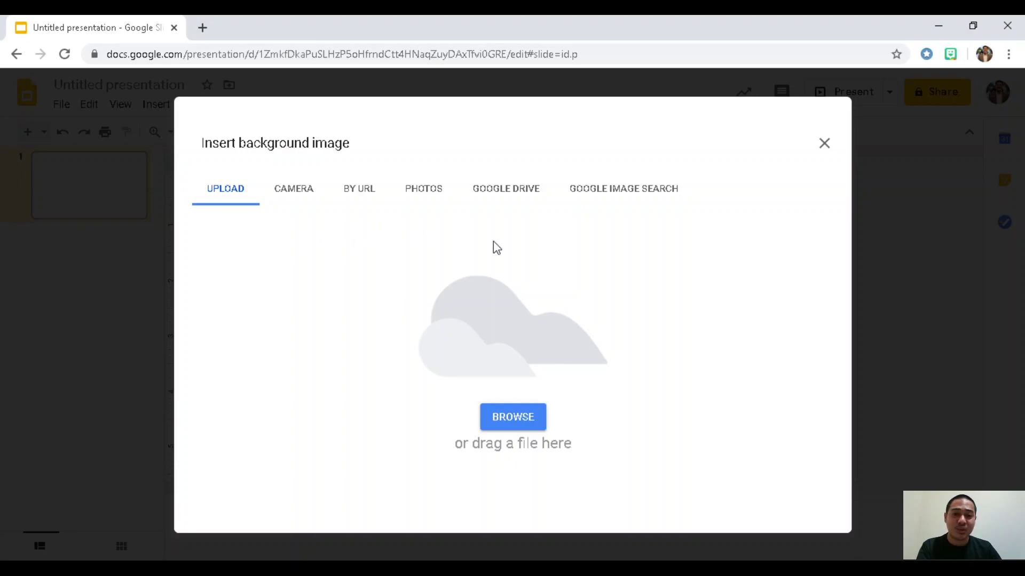
{"action": "left_click", "coordinate": [619, 198]}
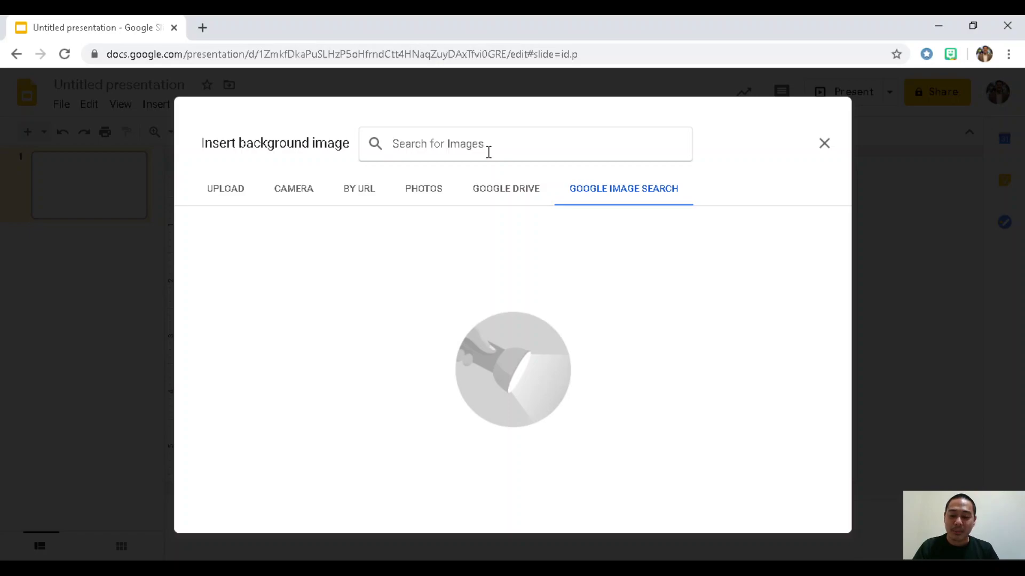
{"action": "type", "text": "wall and"}
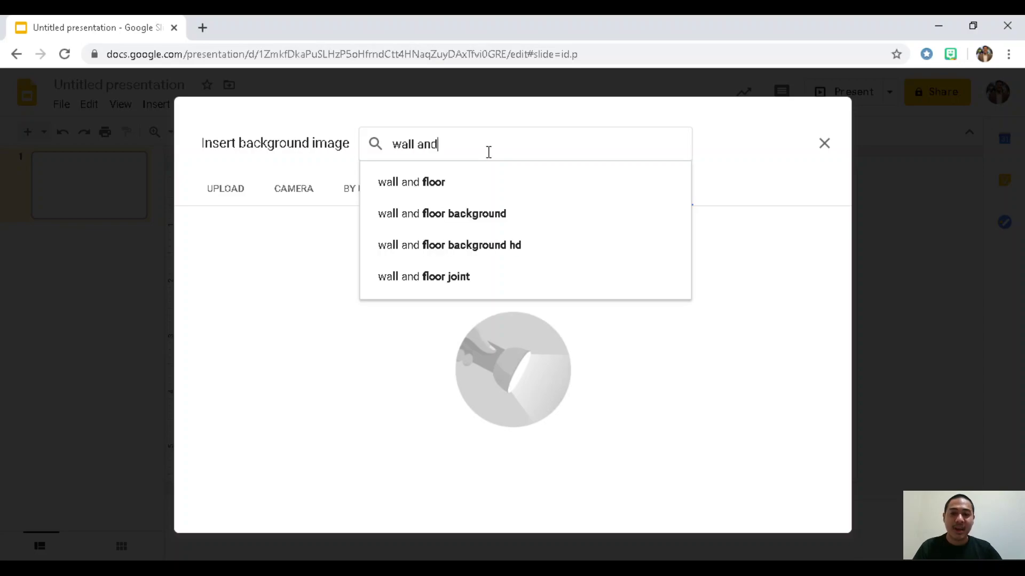
{"action": "left_click", "coordinate": [473, 217]}
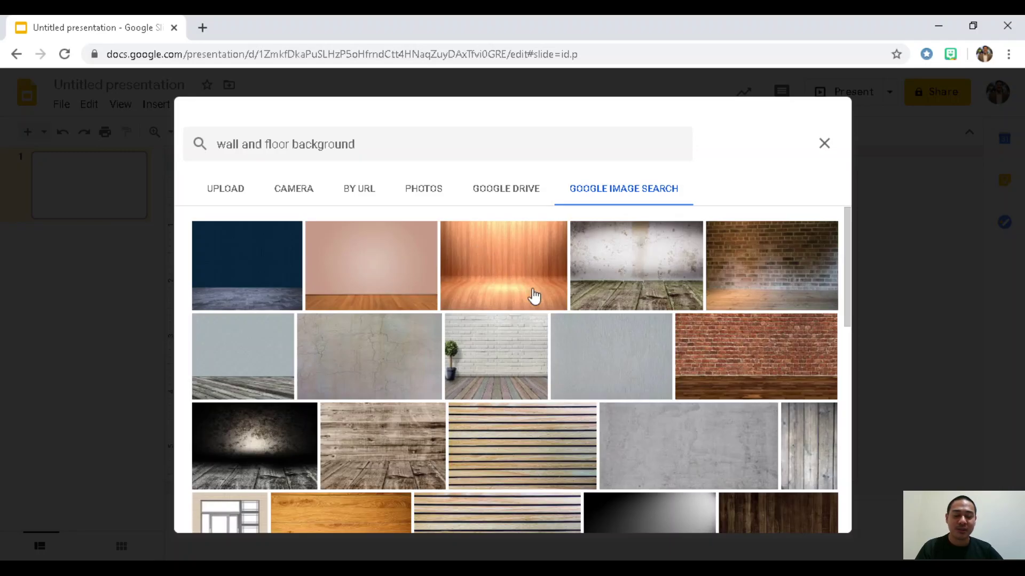
Step: Insert the white brick wall with potted plant and wooden floor picture as the background
{"action": "scroll", "coordinate": [672, 337], "scroll_direction": "down", "scroll_amount": 3}
{"action": "scroll", "coordinate": [671, 338], "scroll_direction": "down", "scroll_amount": 7}
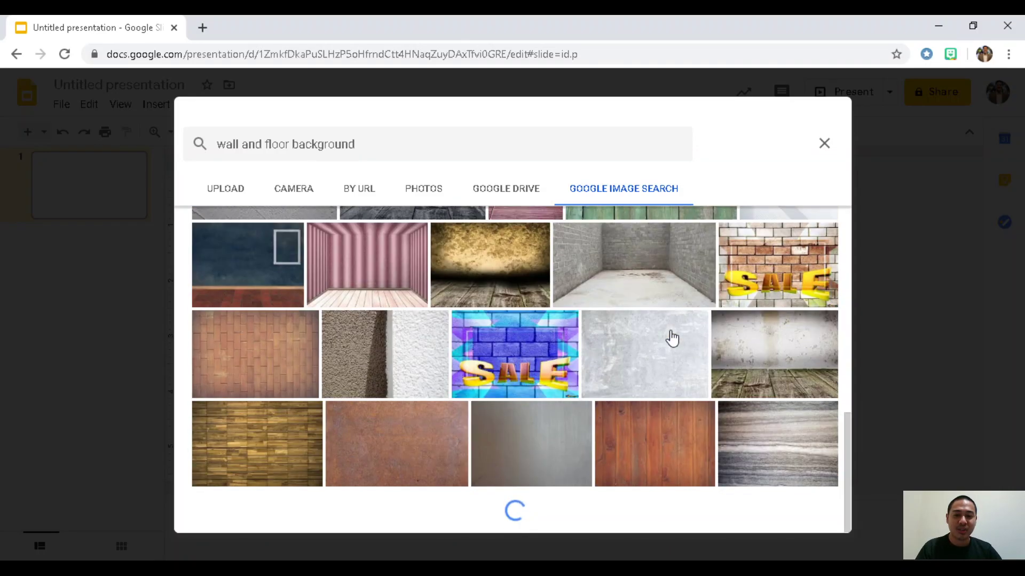
{"action": "scroll", "coordinate": [672, 337], "scroll_direction": "down", "scroll_amount": 3}
{"action": "scroll", "coordinate": [671, 337], "scroll_direction": "down", "scroll_amount": 3}
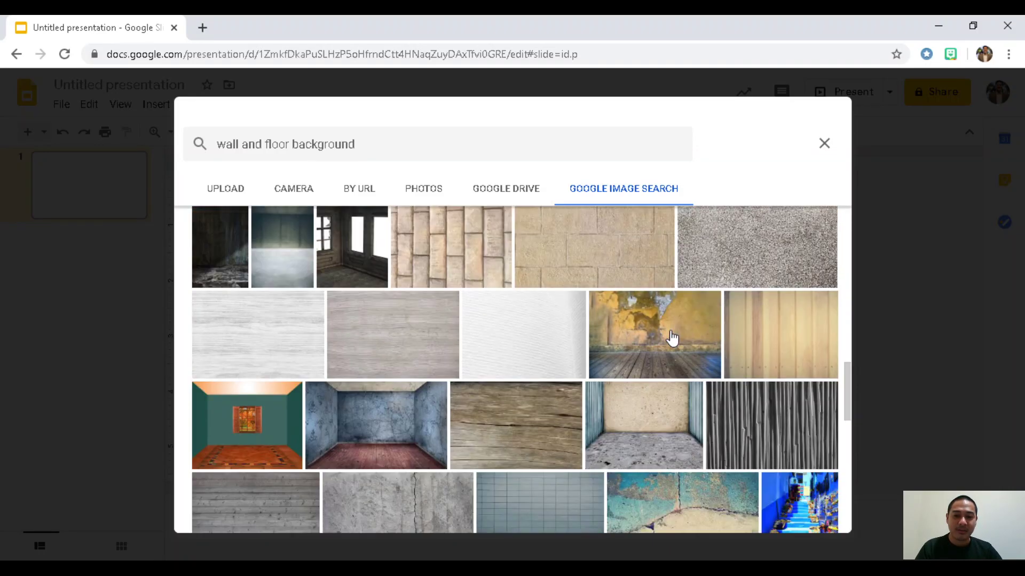
{"action": "scroll", "coordinate": [671, 337], "scroll_direction": "down", "scroll_amount": 4}
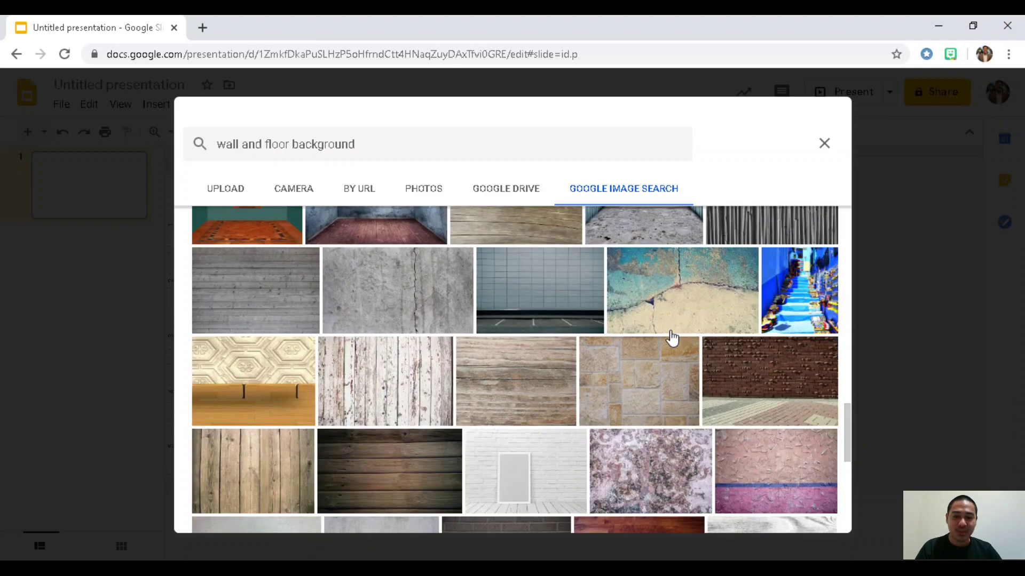
{"action": "scroll", "coordinate": [672, 337], "scroll_direction": "down", "scroll_amount": 4}
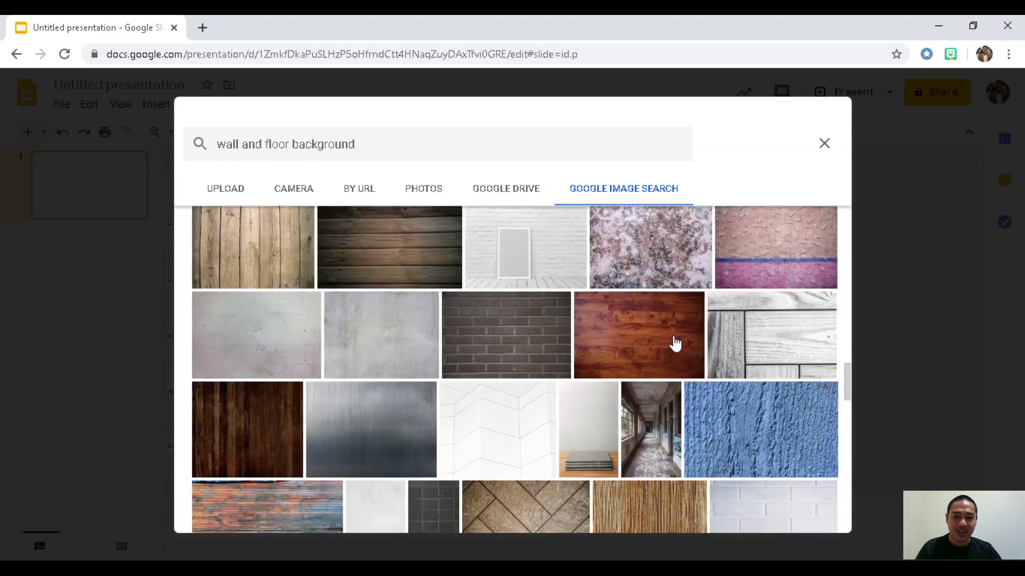
{"action": "scroll", "coordinate": [675, 344], "scroll_direction": "down", "scroll_amount": 1}
{"action": "scroll", "coordinate": [675, 343], "scroll_direction": "down", "scroll_amount": 6}
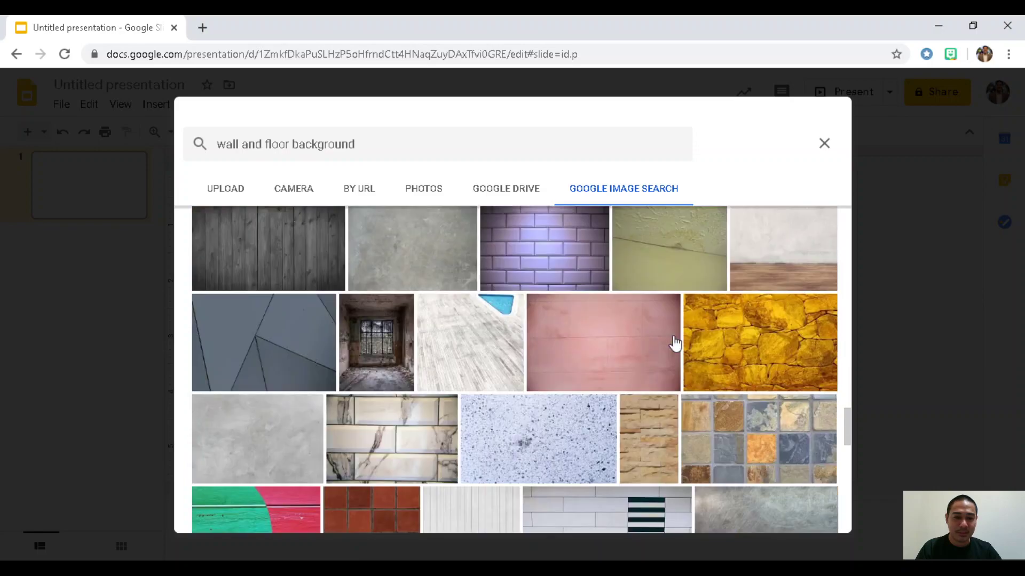
{"action": "scroll", "coordinate": [675, 343], "scroll_direction": "down", "scroll_amount": 5}
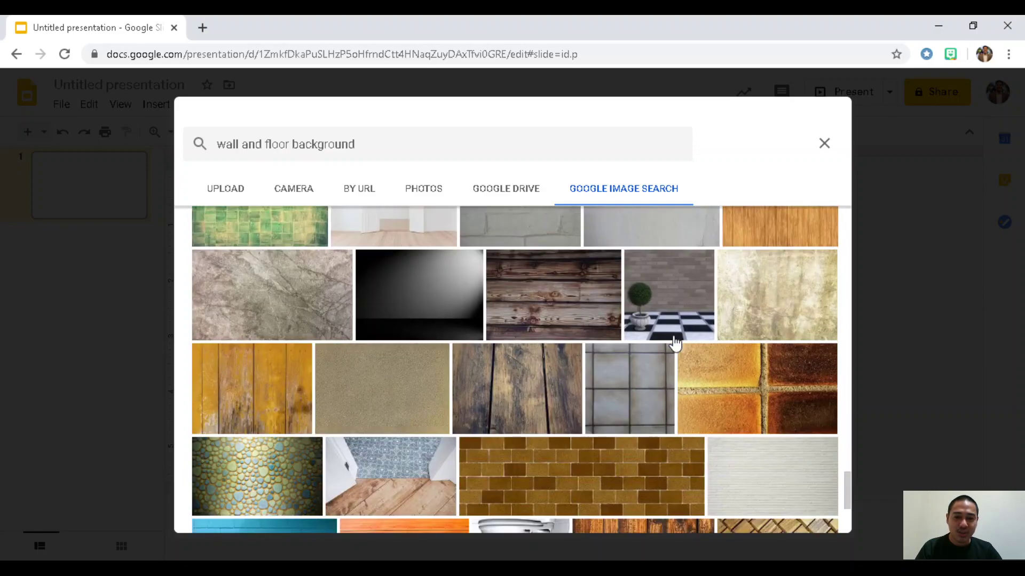
{"action": "scroll", "coordinate": [675, 343], "scroll_direction": "down", "scroll_amount": 4}
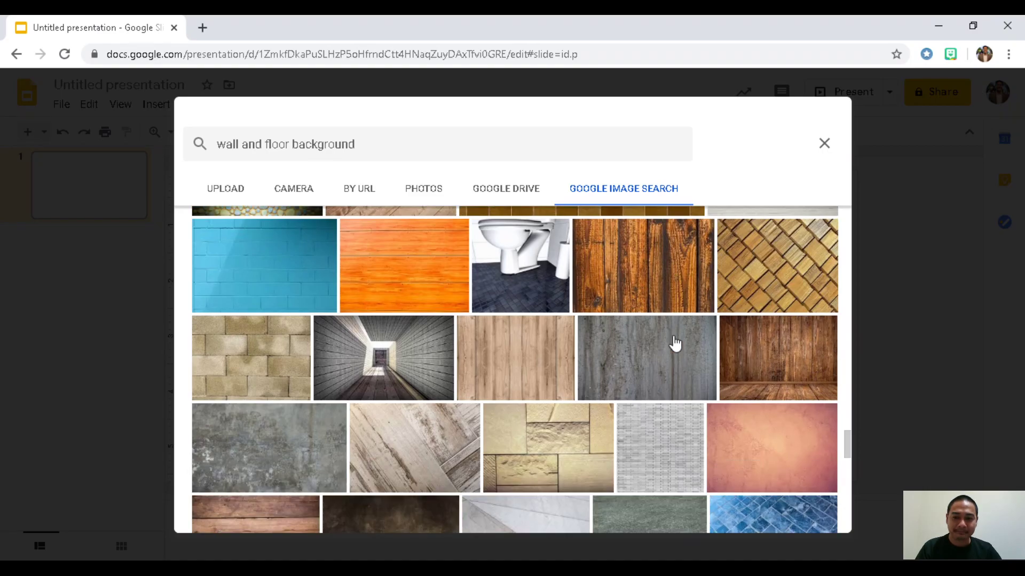
{"action": "scroll", "coordinate": [675, 343], "scroll_direction": "down", "scroll_amount": 5}
{"action": "scroll", "coordinate": [675, 343], "scroll_direction": "down", "scroll_amount": 5}
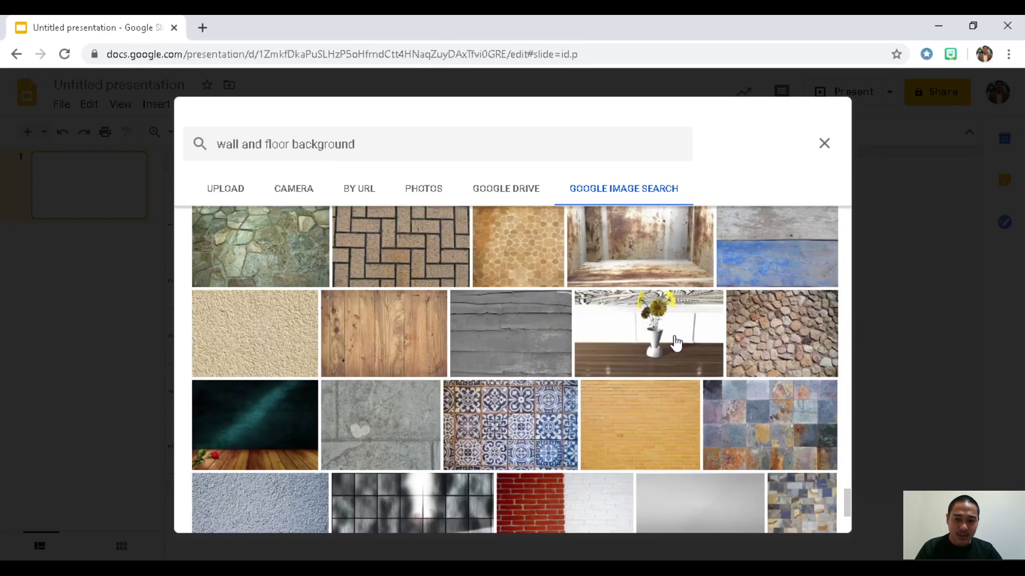
{"action": "scroll", "coordinate": [676, 344], "scroll_direction": "up", "scroll_amount": 20}
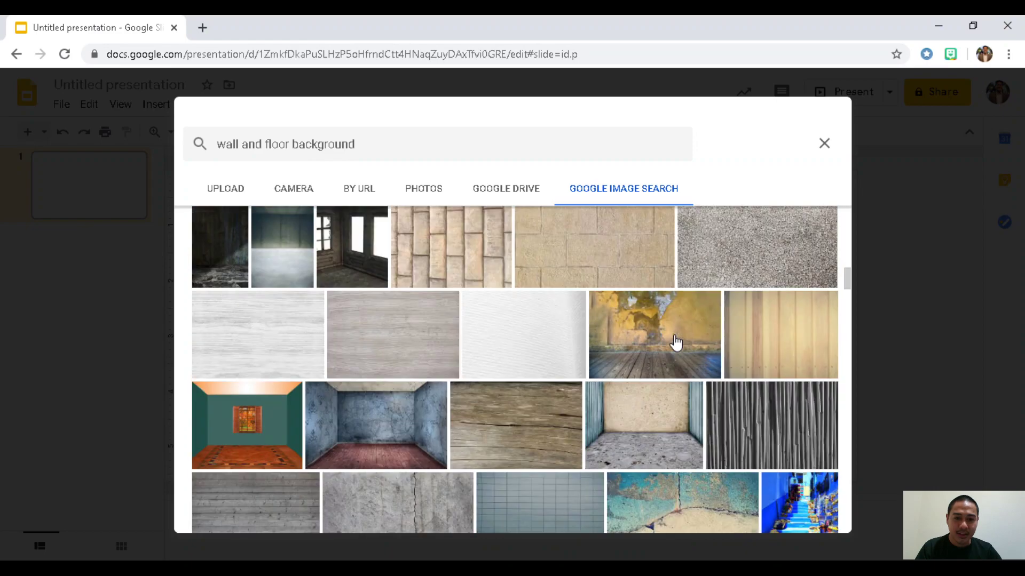
{"action": "scroll", "coordinate": [675, 343], "scroll_direction": "up", "scroll_amount": 5}
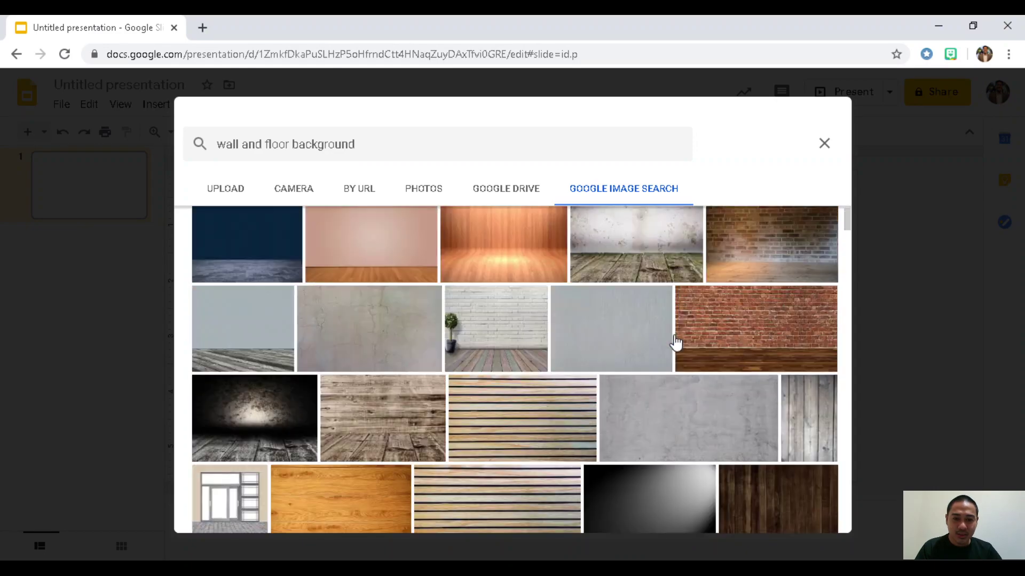
{"action": "left_click", "coordinate": [505, 331]}
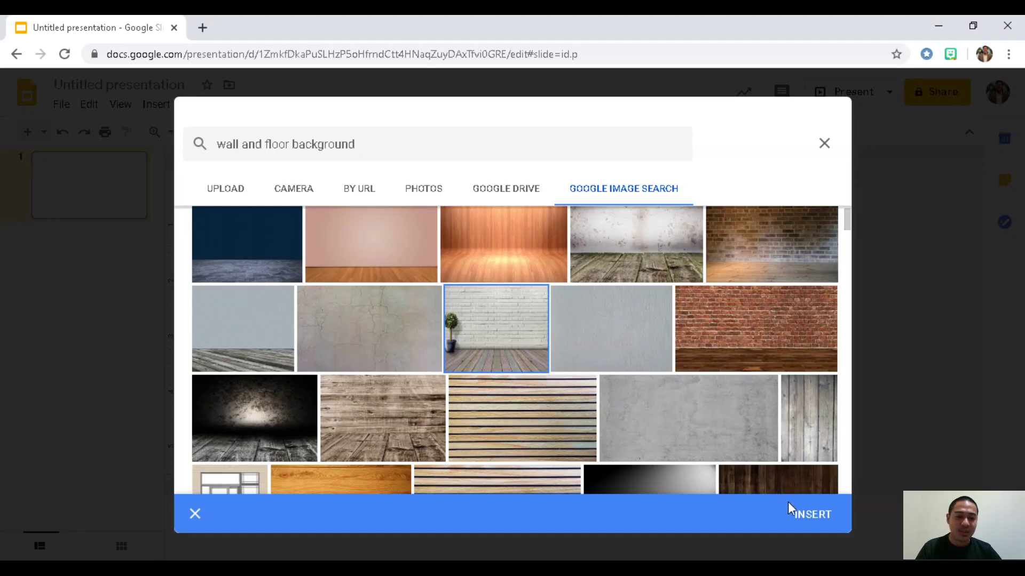
{"action": "left_click", "coordinate": [809, 520]}
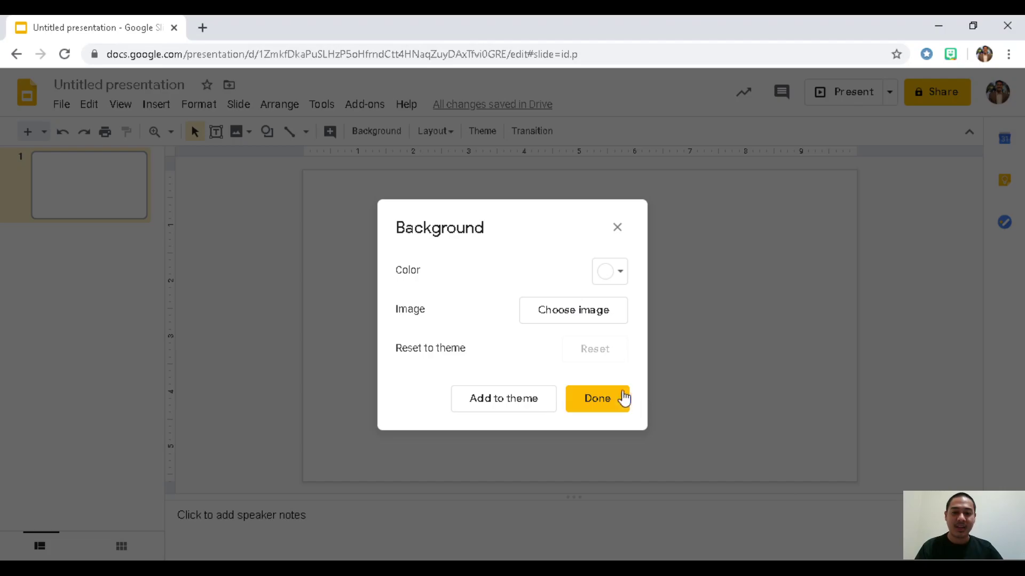
Step: Apply the brick wall background and close the Background dialog
{"action": "left_click", "coordinate": [601, 399]}
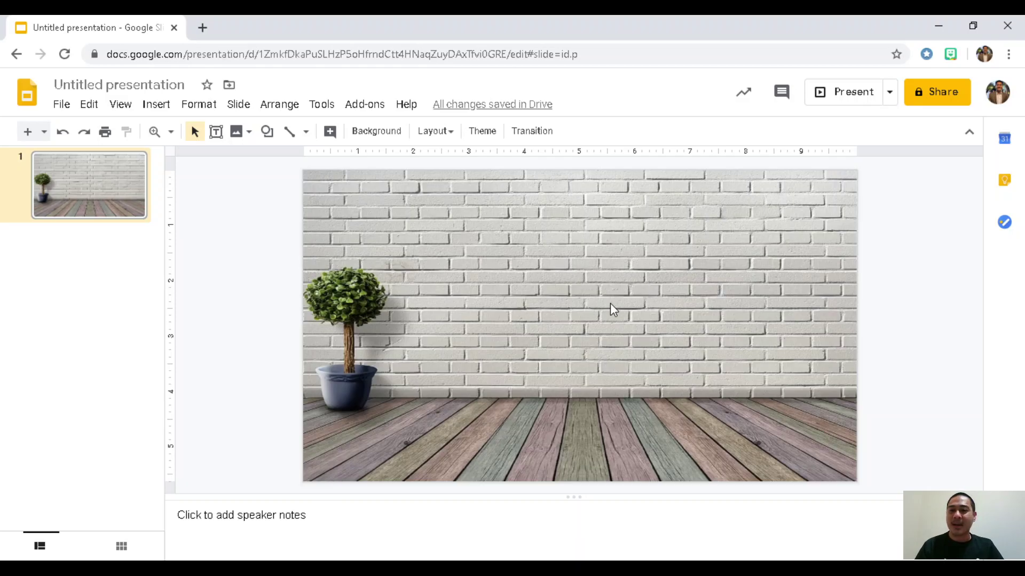
{"action": "left_click", "coordinate": [152, 109]}
Step: Search web images for 'clock transparent' and select the brown wooden clock
{"action": "mouse_move", "coordinate": [170, 138]}
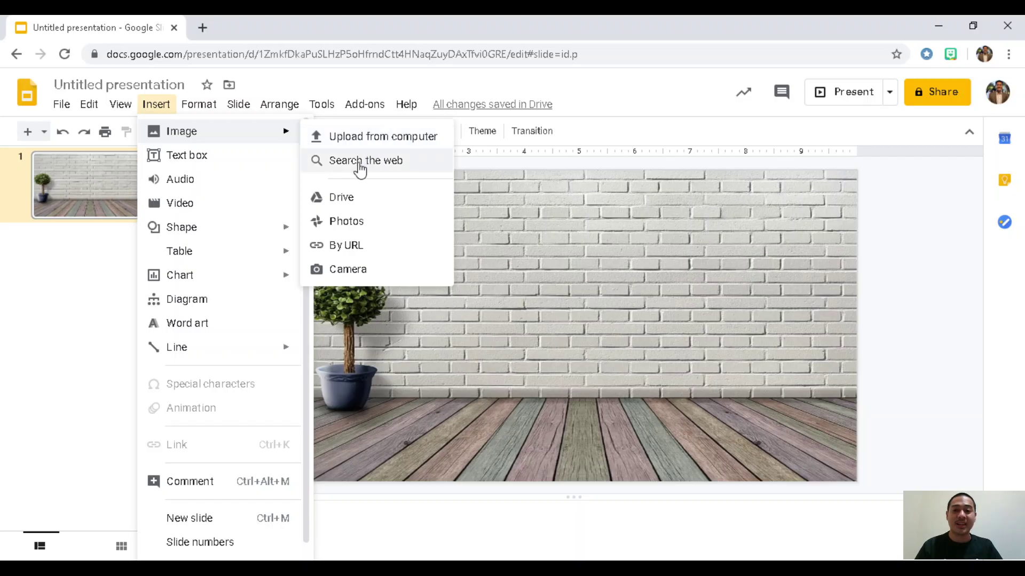
{"action": "left_click", "coordinate": [359, 163]}
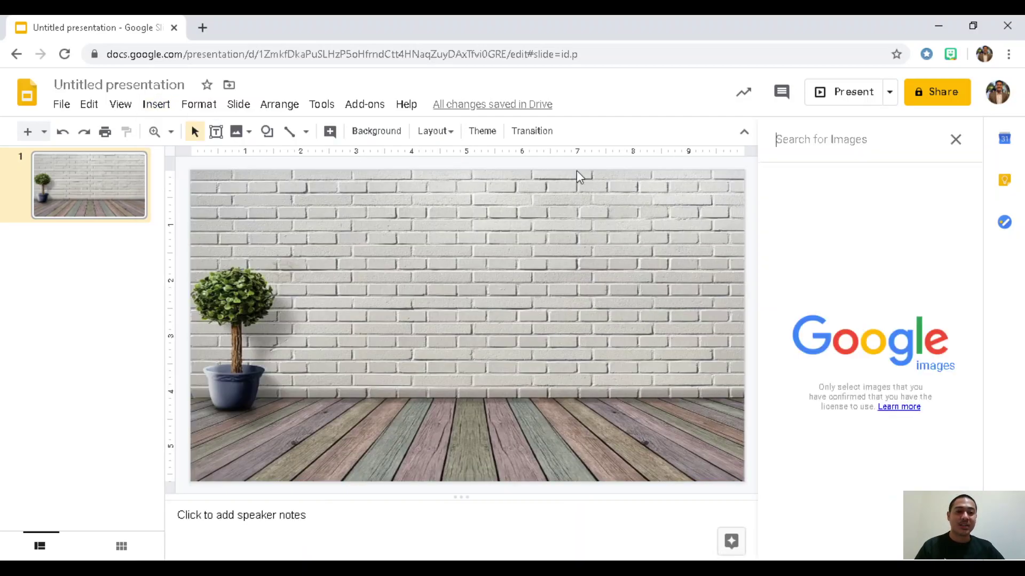
{"action": "left_click", "coordinate": [810, 140]}
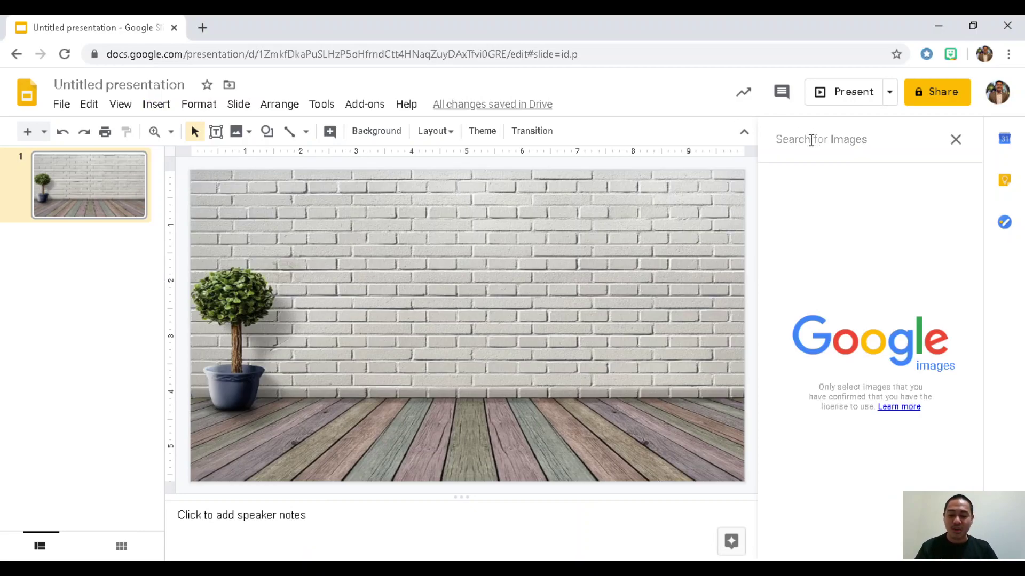
{"action": "type", "text": "cl"}
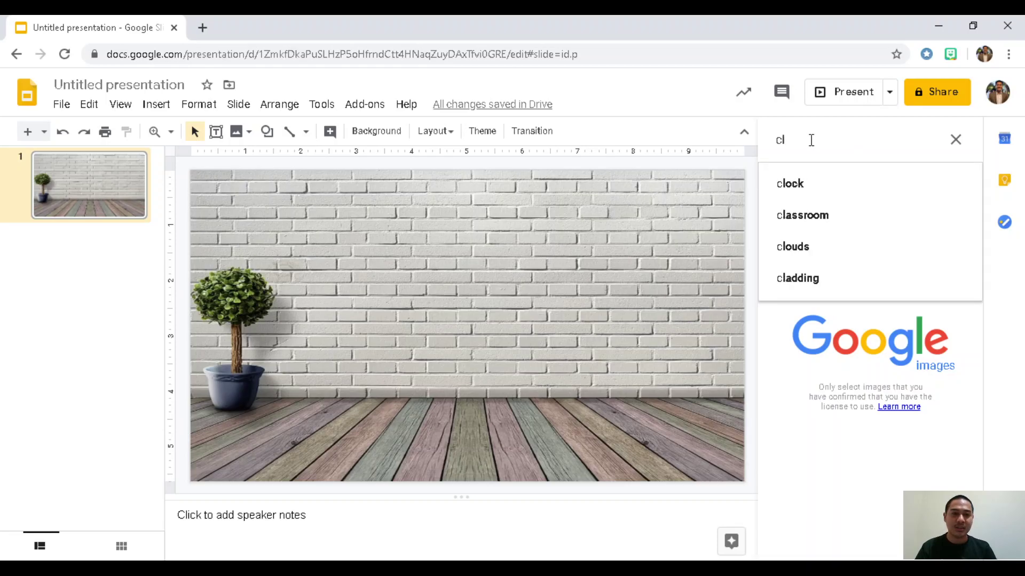
{"action": "type", "text": "ock t"}
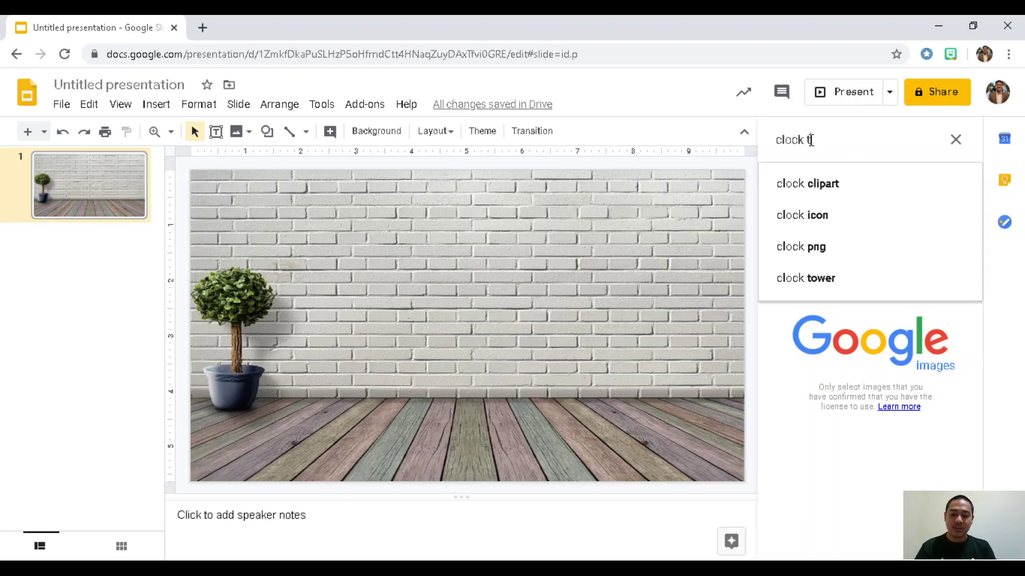
{"action": "type", "text": "ransparent"}
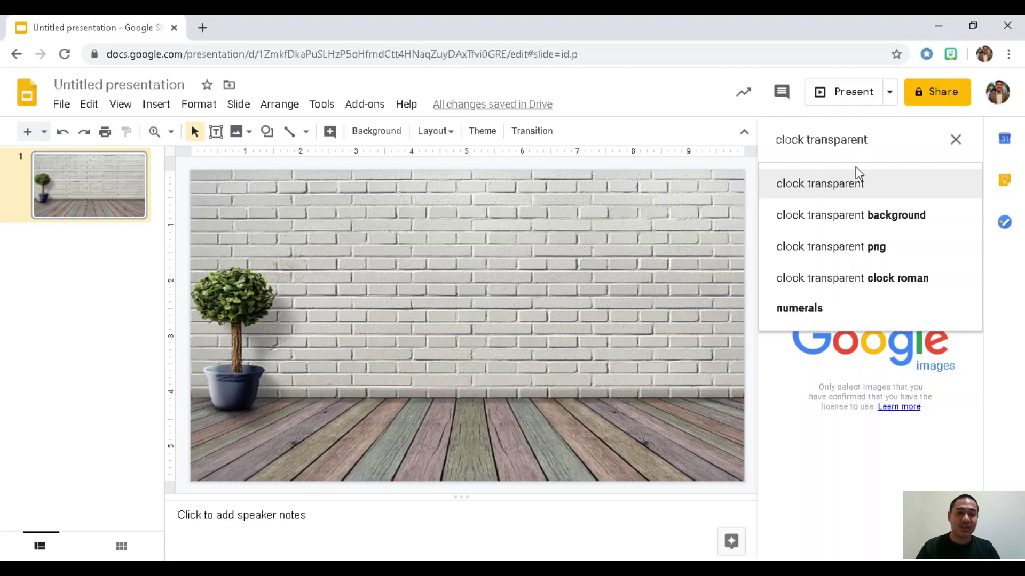
{"action": "key", "text": "Return"}
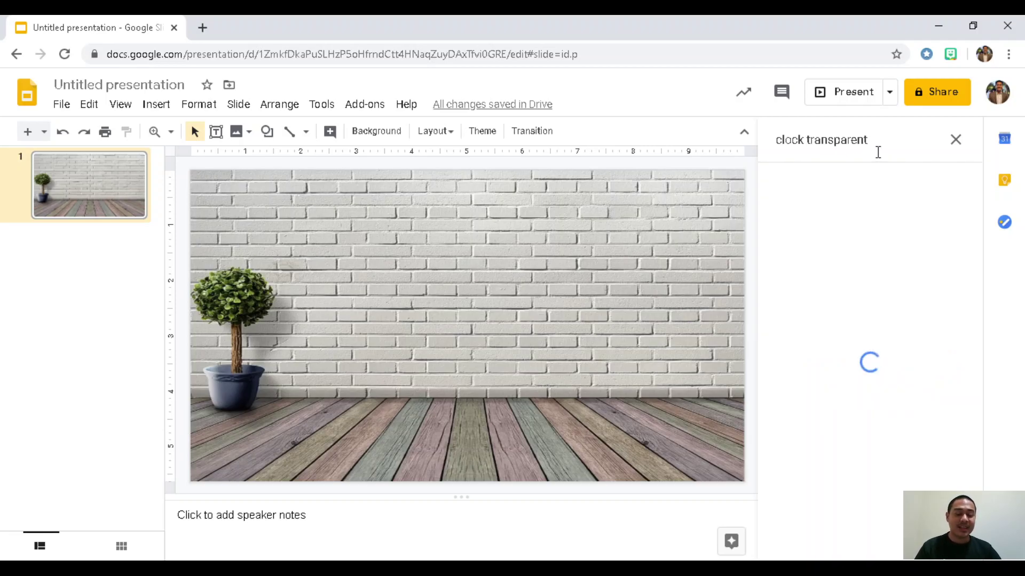
{"action": "scroll", "coordinate": [875, 326], "scroll_direction": "down", "scroll_amount": 4}
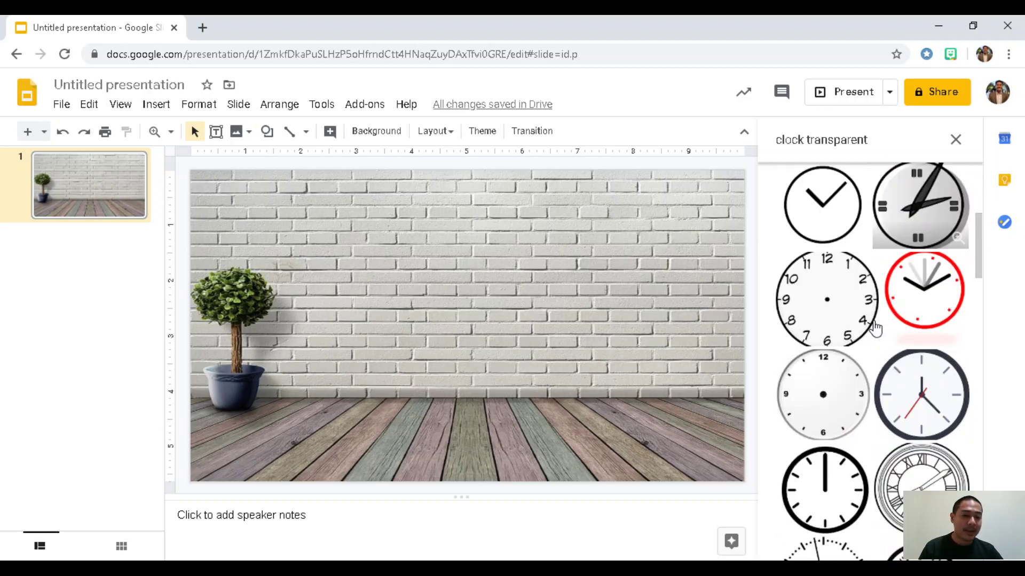
{"action": "scroll", "coordinate": [885, 331], "scroll_direction": "down", "scroll_amount": 8}
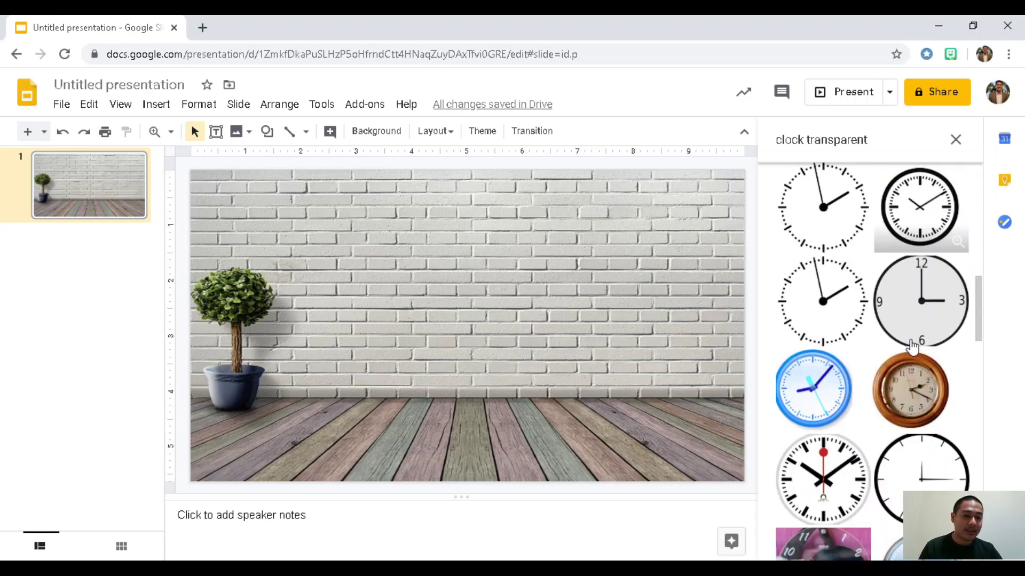
{"action": "scroll", "coordinate": [909, 344], "scroll_direction": "down", "scroll_amount": 3}
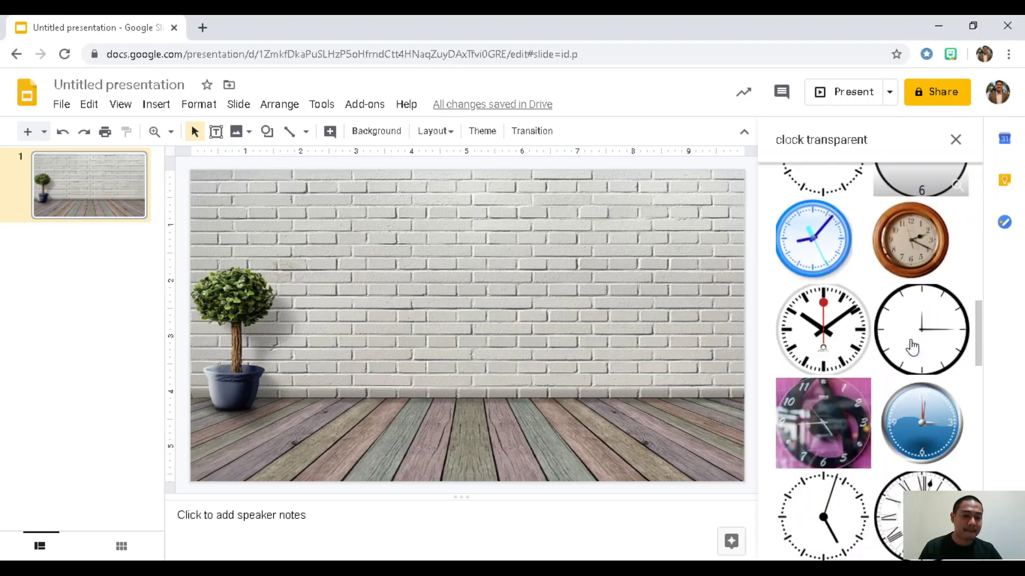
{"action": "left_click", "coordinate": [920, 259]}
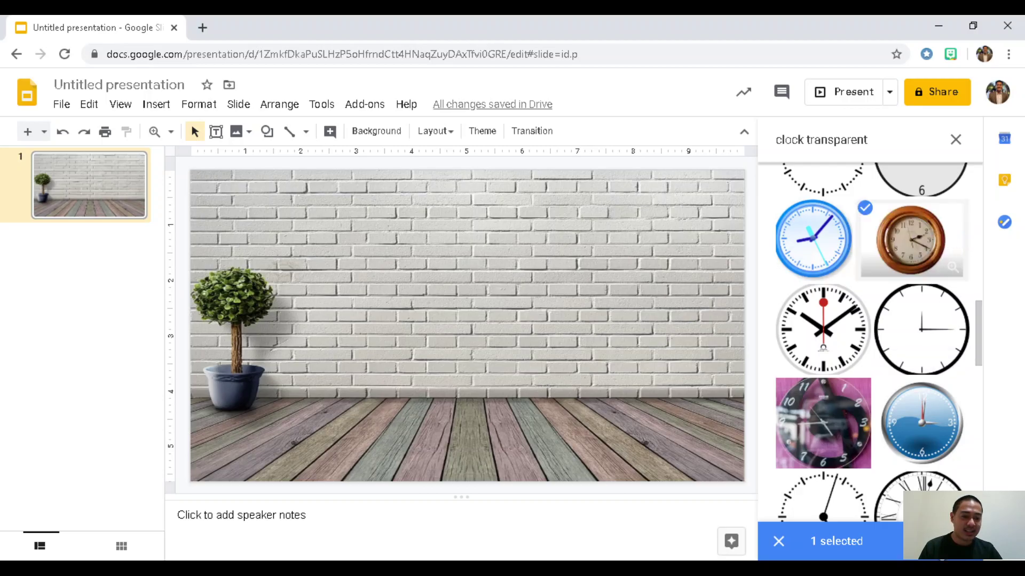
Step: Insert the brown wooden clock, shrink it, and place it at the wall's top-right
{"action": "left_click", "coordinate": [955, 541]}
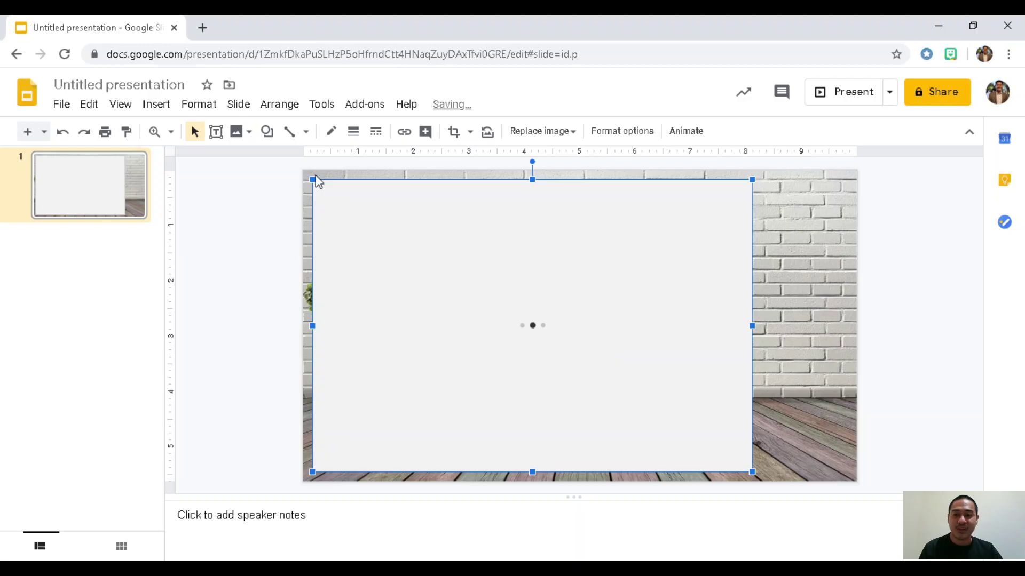
{"action": "left_click_drag", "start_coordinate": [315, 182], "coordinate": [718, 421]}
{"action": "left_click_drag", "start_coordinate": [783, 340], "coordinate": [825, 204]}
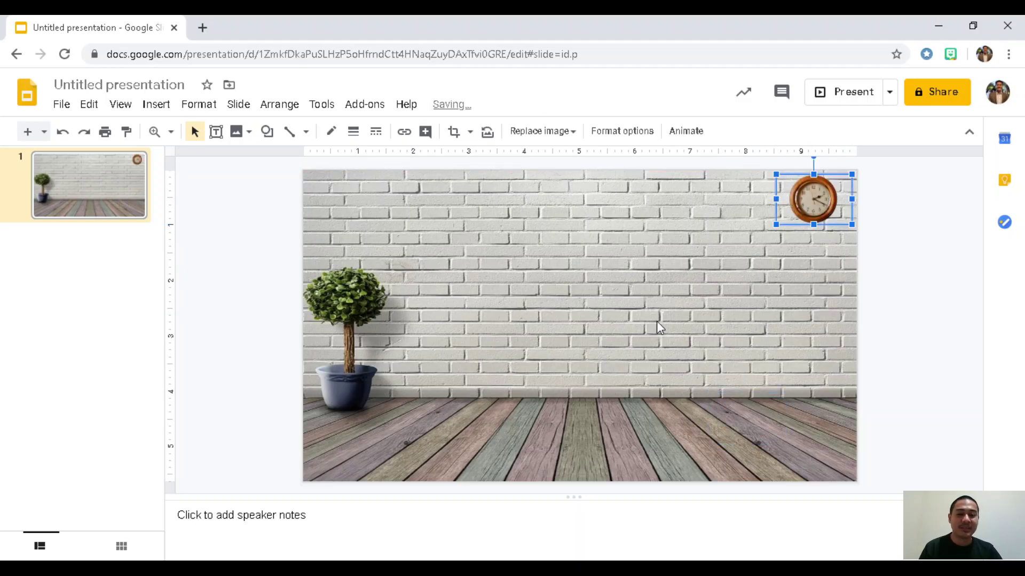
{"action": "left_click", "coordinate": [617, 331]}
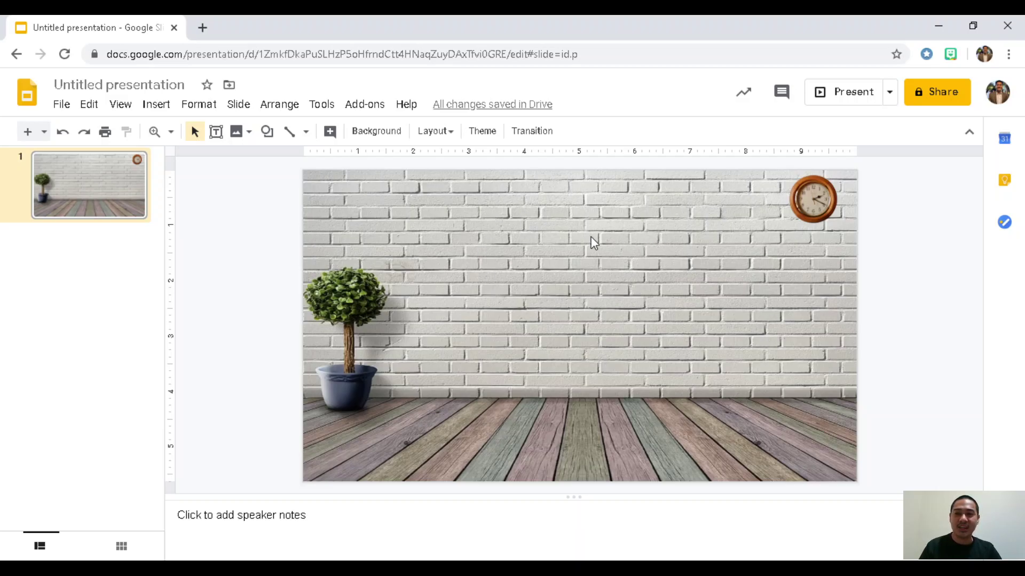
Step: Draw a wide rectangle on the brick wall between the plant and the clock
{"action": "left_click", "coordinate": [160, 105]}
{"action": "mouse_move", "coordinate": [176, 130]}
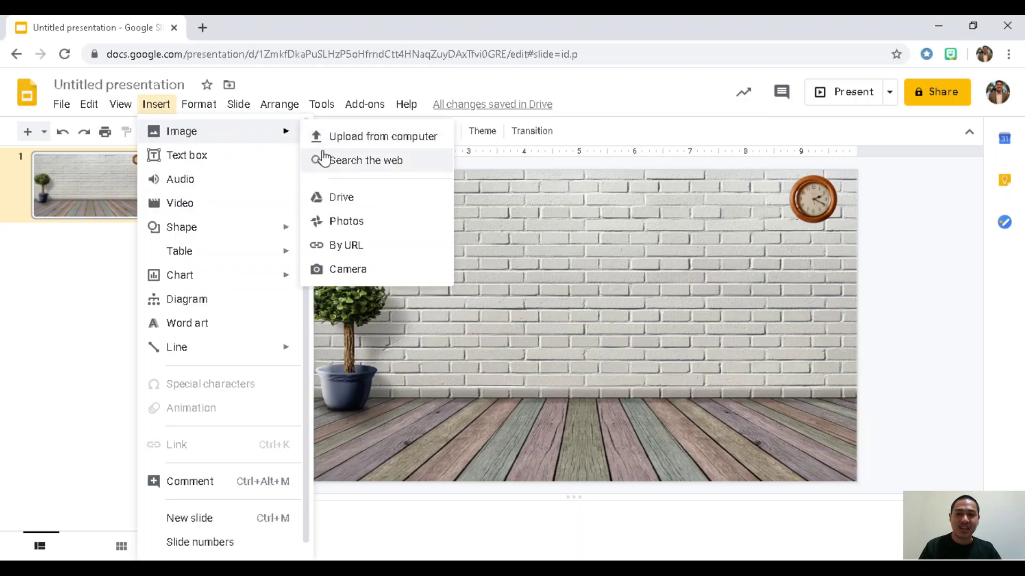
{"action": "left_click", "coordinate": [560, 226]}
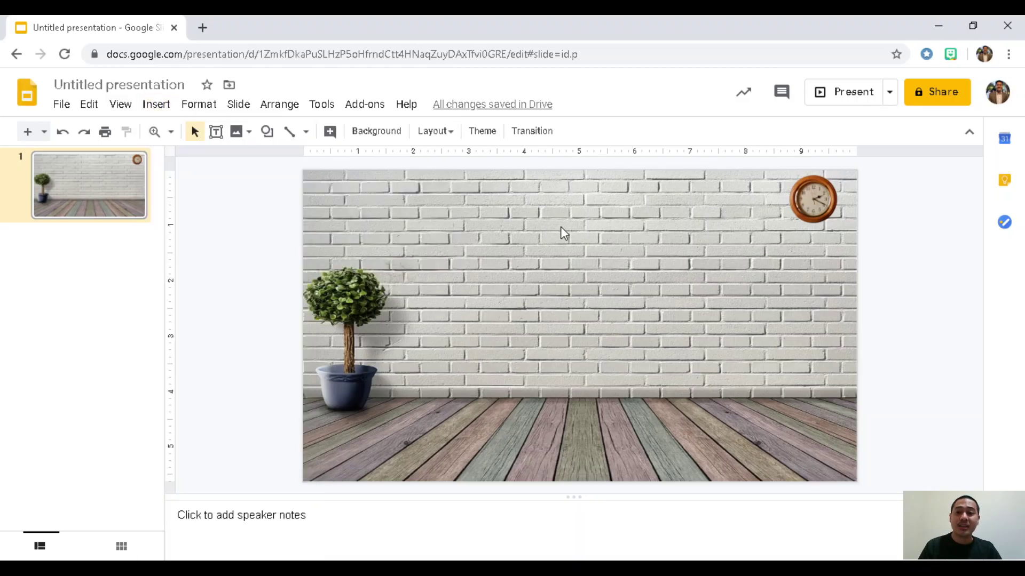
{"action": "left_click", "coordinate": [171, 109]}
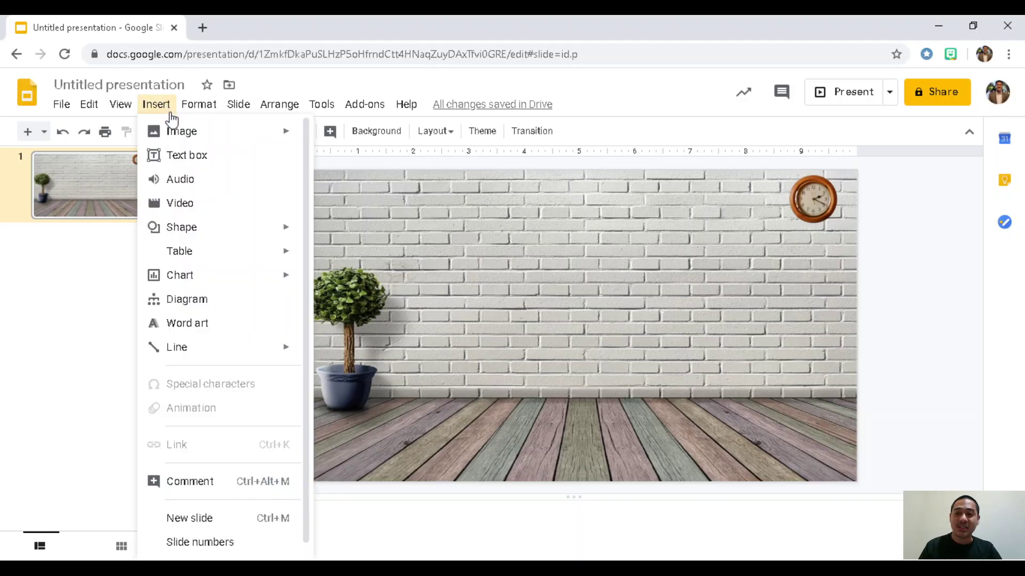
{"action": "mouse_move", "coordinate": [183, 136]}
{"action": "mouse_move", "coordinate": [202, 231]}
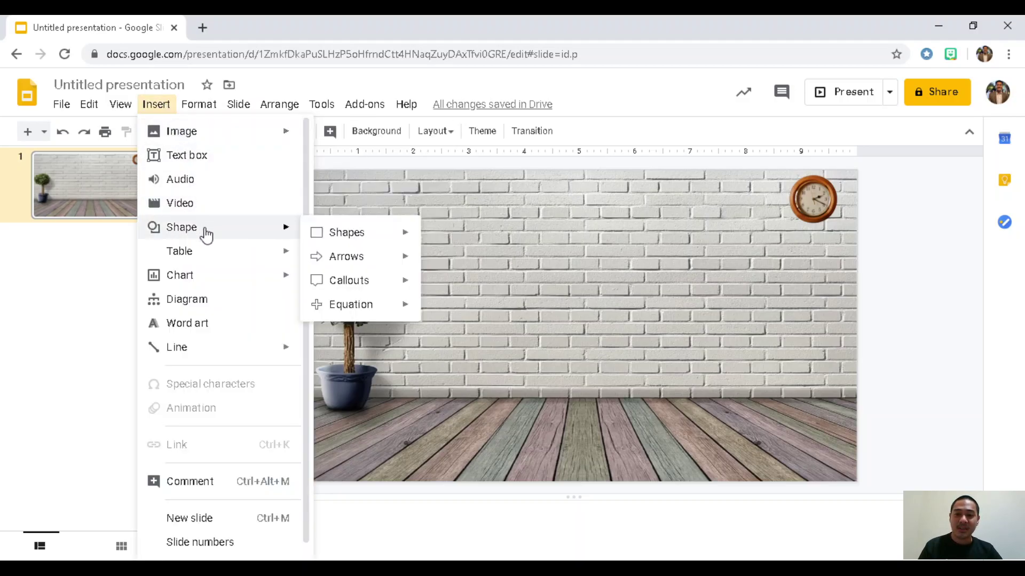
{"action": "mouse_move", "coordinate": [342, 241]}
{"action": "left_click", "coordinate": [434, 239]}
{"action": "left_click_drag", "start_coordinate": [474, 210], "coordinate": [691, 325]}
{"action": "left_click_drag", "start_coordinate": [540, 245], "coordinate": [543, 230]}
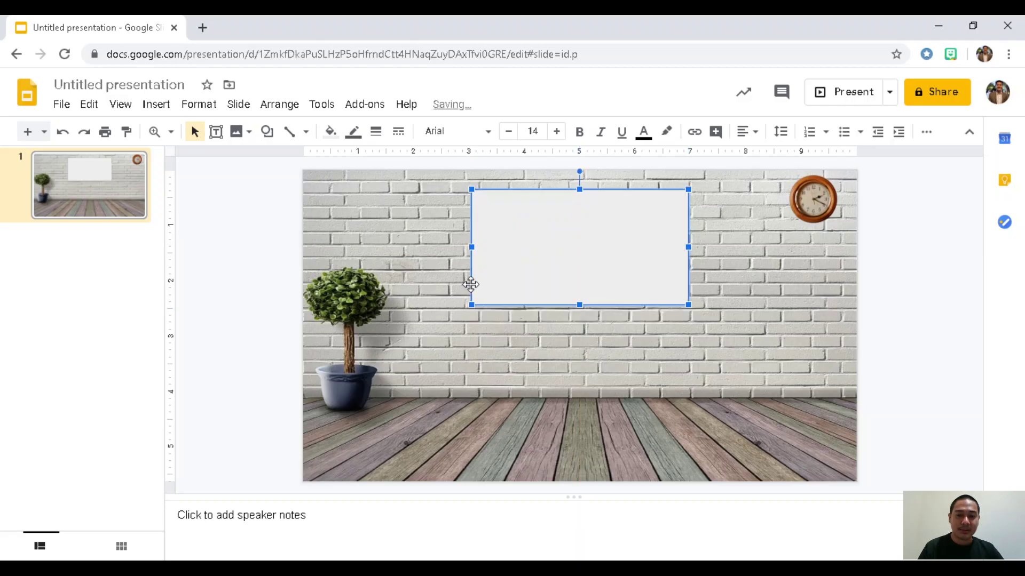
{"action": "left_click_drag", "start_coordinate": [469, 305], "coordinate": [445, 318]}
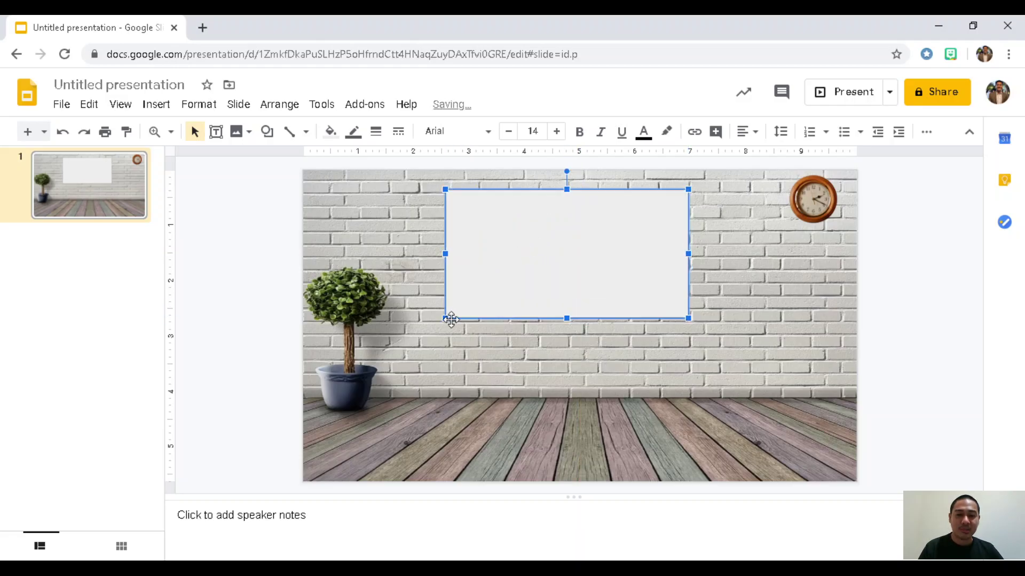
{"action": "left_click_drag", "start_coordinate": [687, 254], "coordinate": [716, 254]}
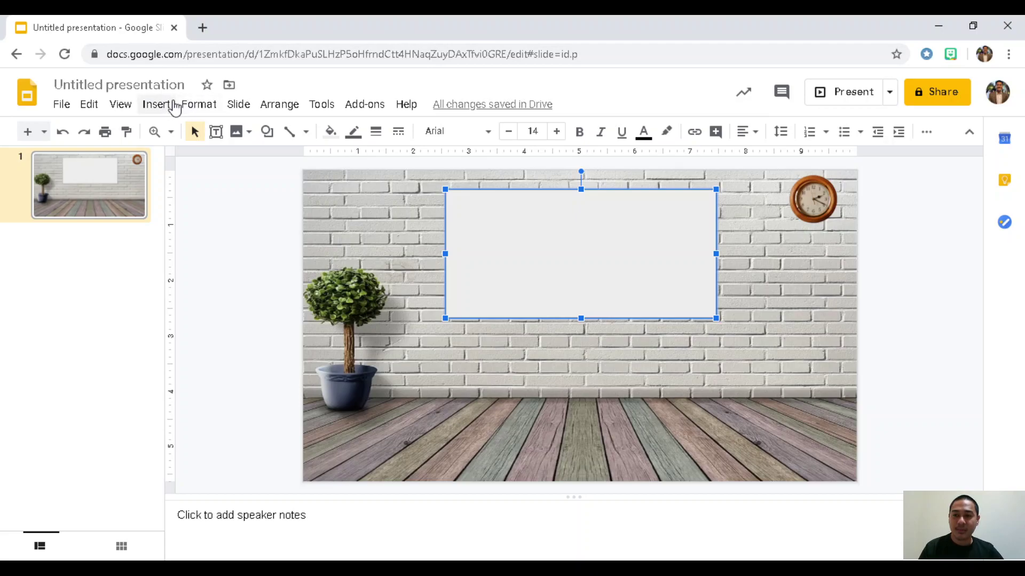
Step: Give the rectangle a black border with 12px weight
{"action": "left_click", "coordinate": [191, 105]}
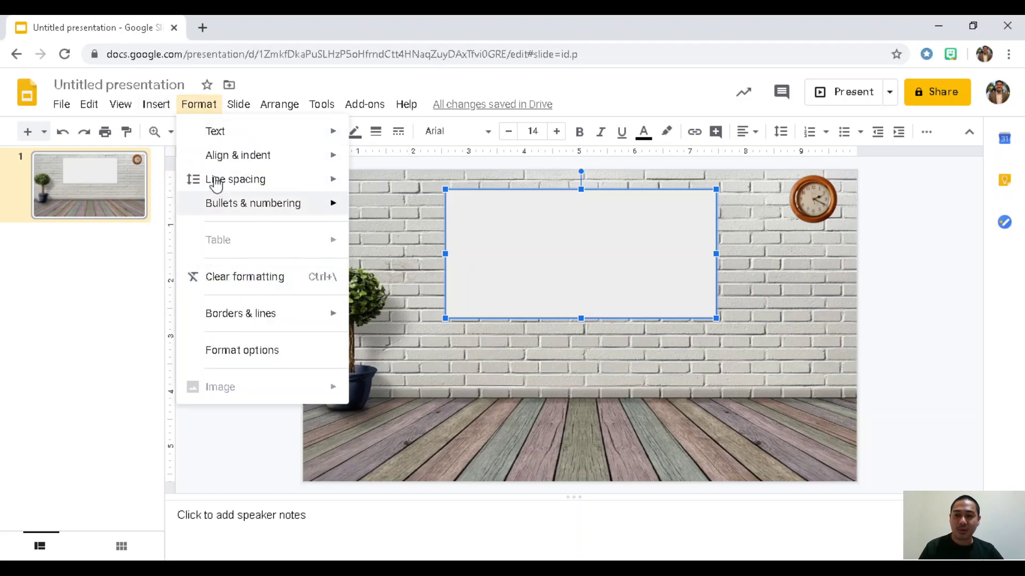
{"action": "mouse_move", "coordinate": [271, 319]}
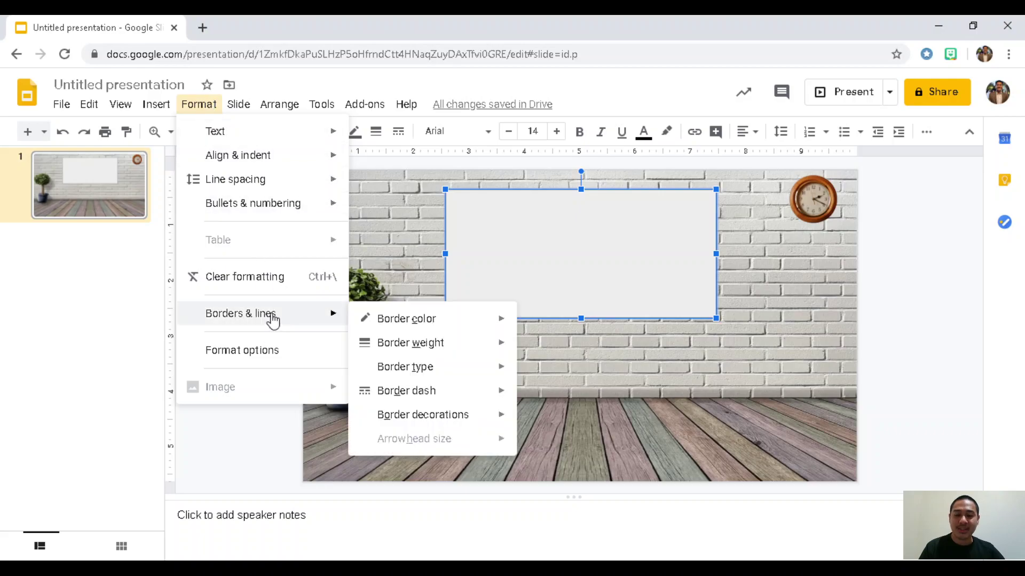
{"action": "mouse_move", "coordinate": [402, 325]}
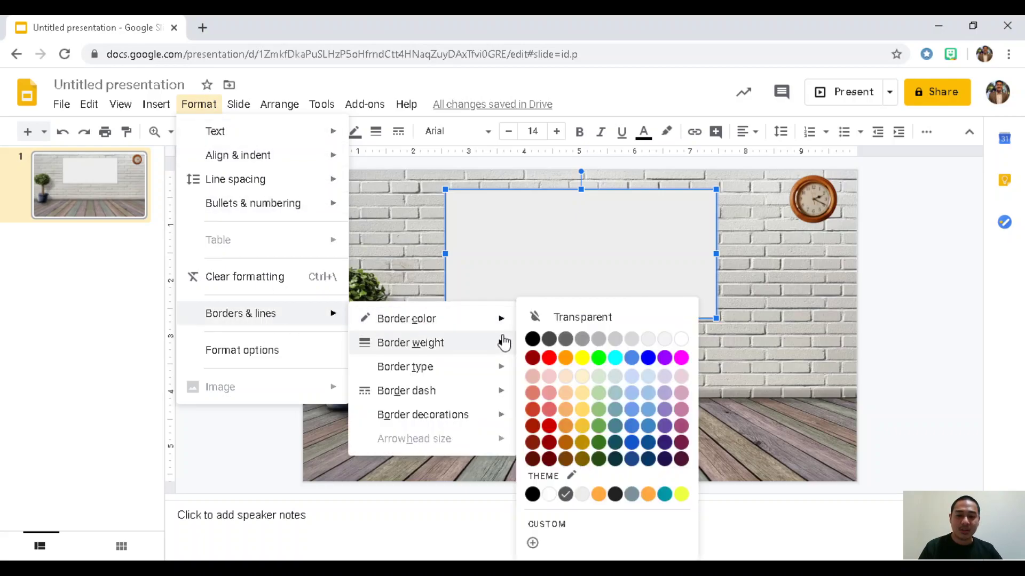
{"action": "left_click", "coordinate": [534, 342]}
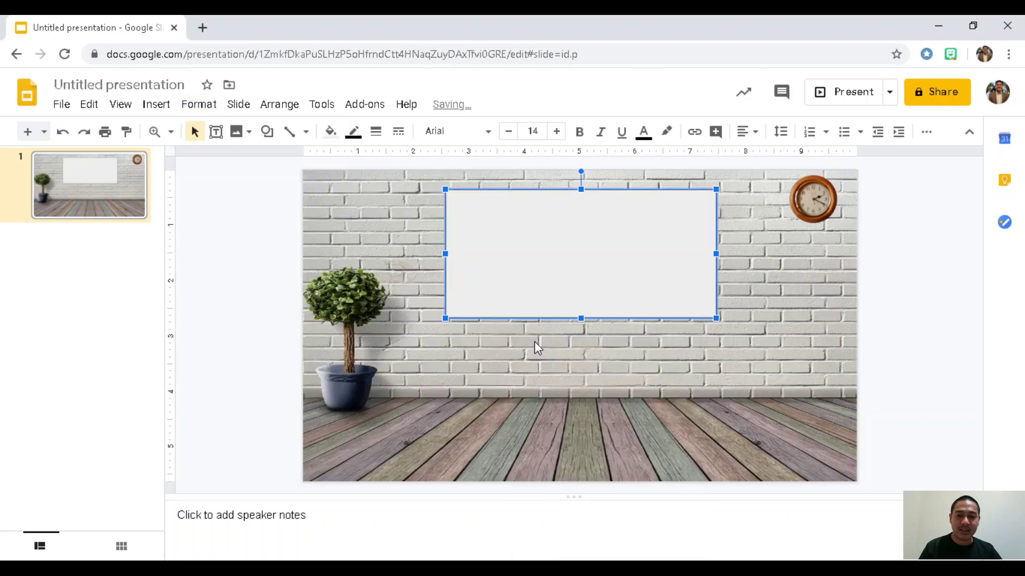
{"action": "left_click", "coordinate": [209, 109]}
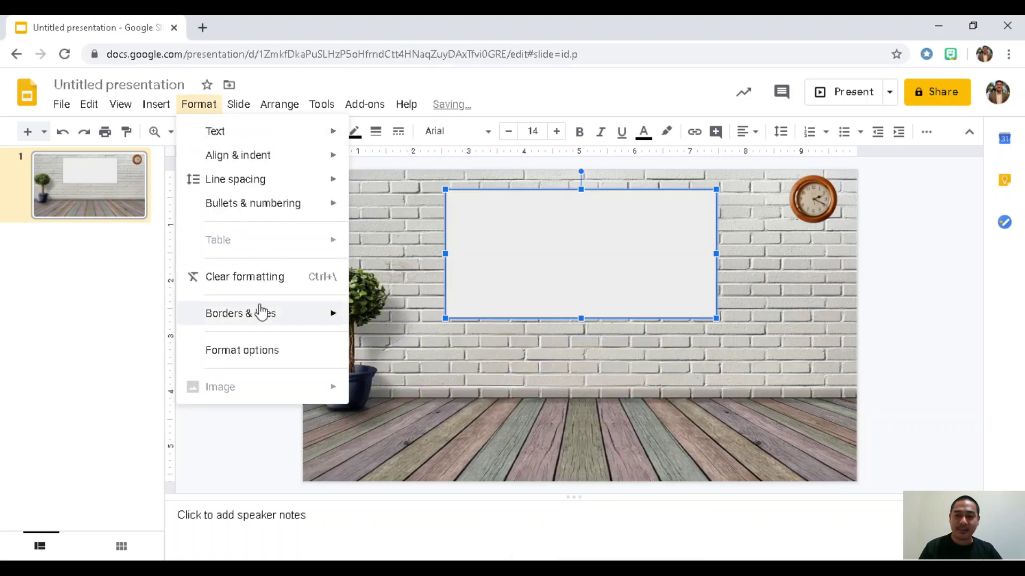
{"action": "mouse_move", "coordinate": [259, 313]}
{"action": "mouse_move", "coordinate": [411, 344]}
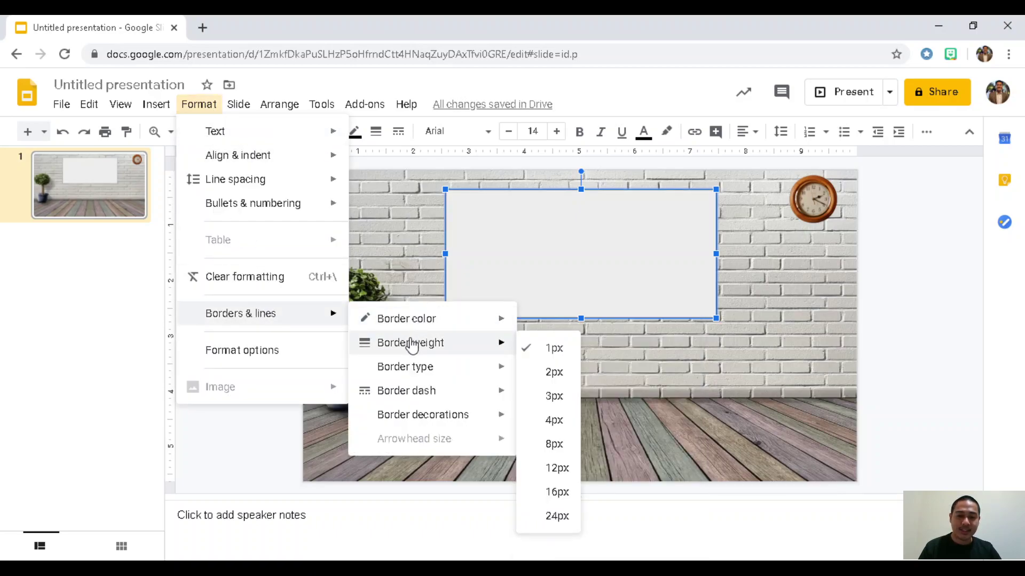
{"action": "left_click", "coordinate": [537, 468]}
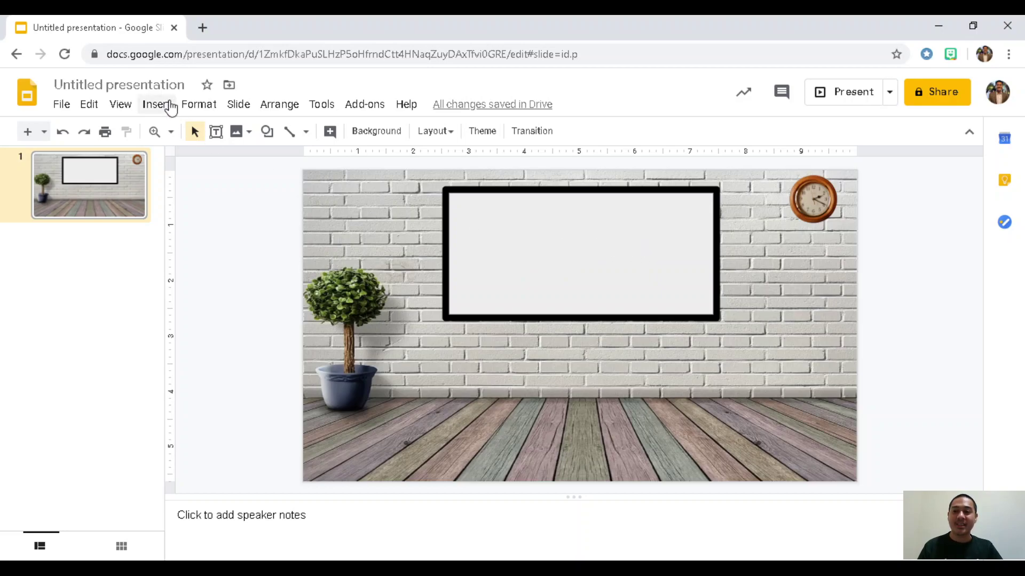
Step: Draw a text box inside the whiteboard and begin typing 'Good morning'
{"action": "left_click", "coordinate": [157, 104]}
{"action": "left_click", "coordinate": [184, 155]}
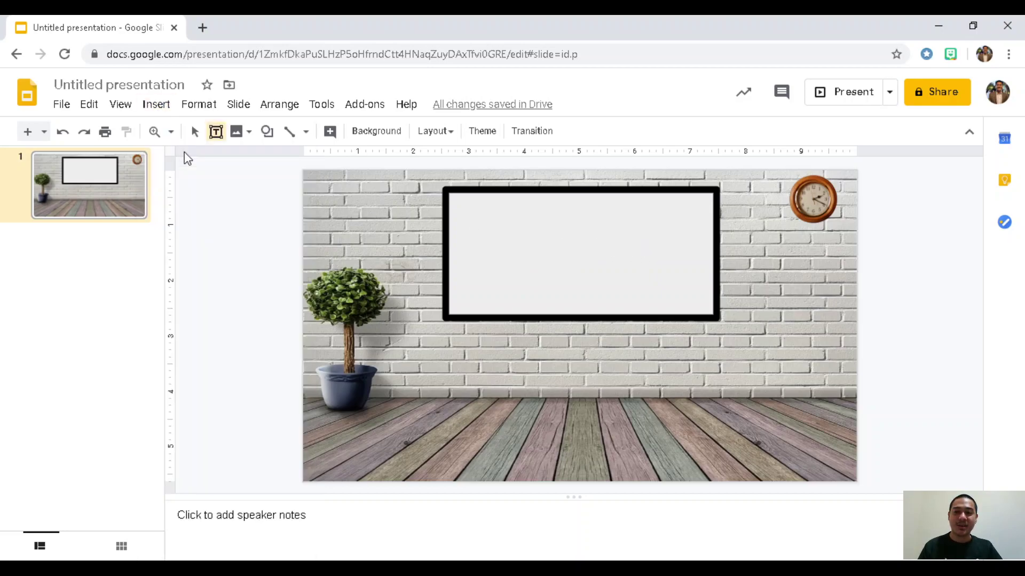
{"action": "left_click_drag", "start_coordinate": [477, 212], "coordinate": [694, 295]}
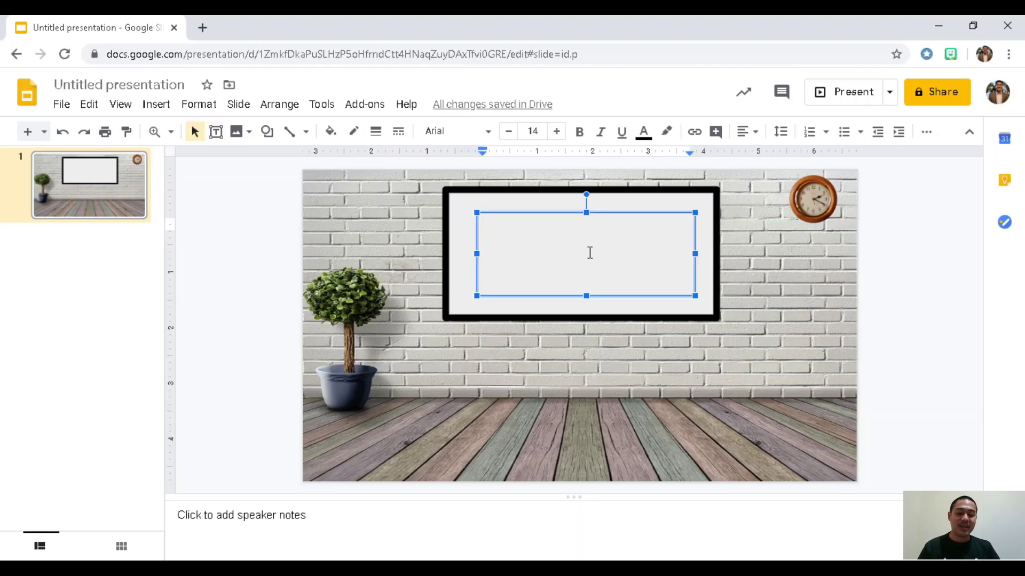
{"action": "type", "text": "Good m"}
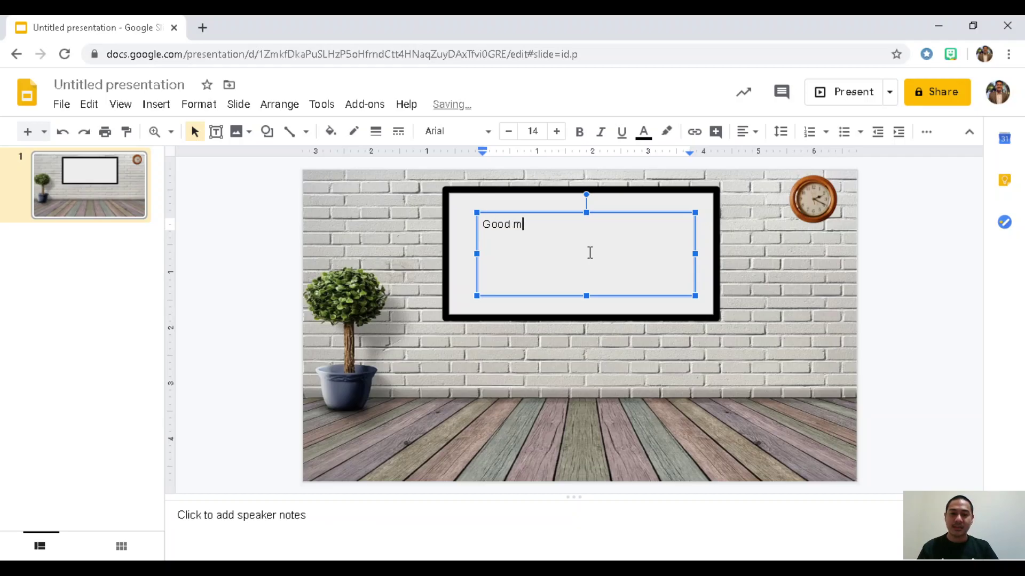